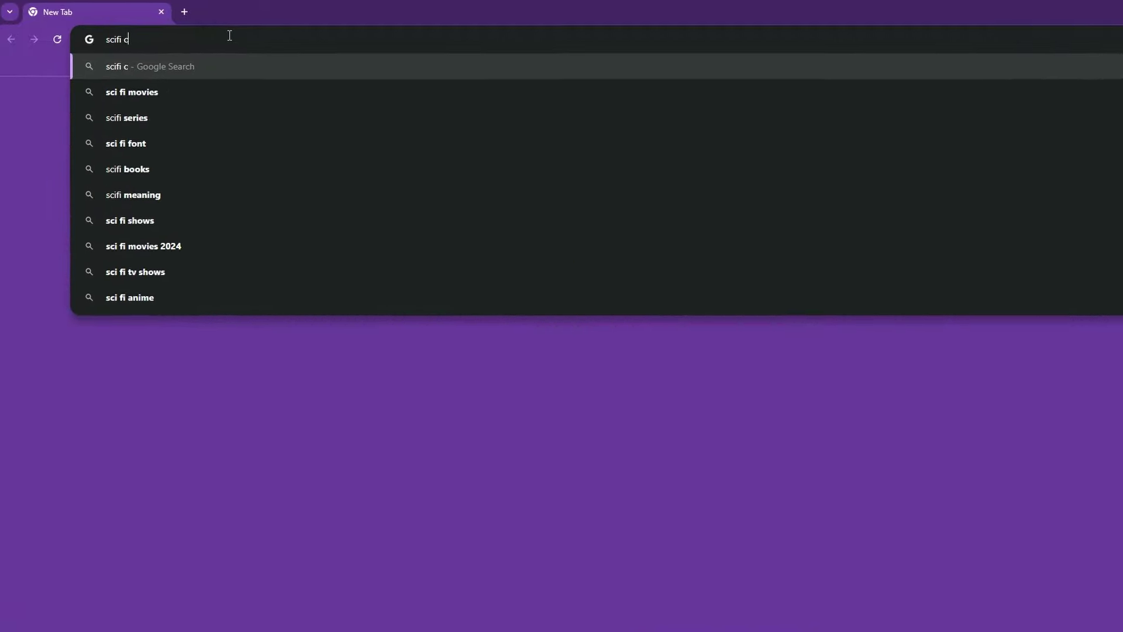
Search the web for "scifi cyberpunky flying racing space ship" and browse the saved Pinterest pins of ship references.
type("ying racing ")
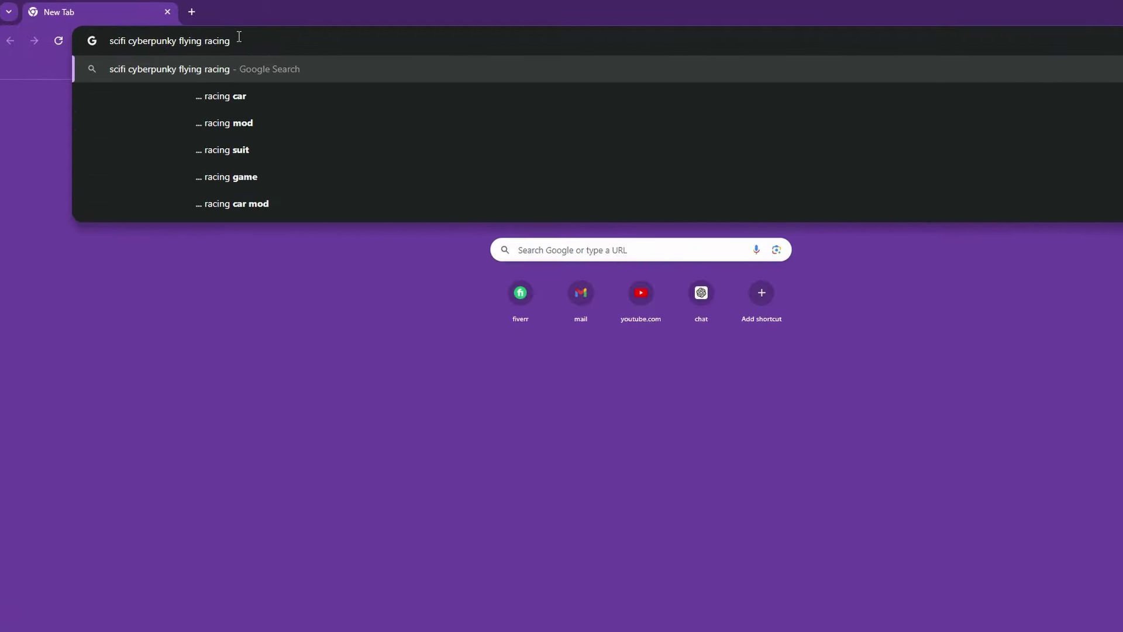
type("space ship")
key("Return")
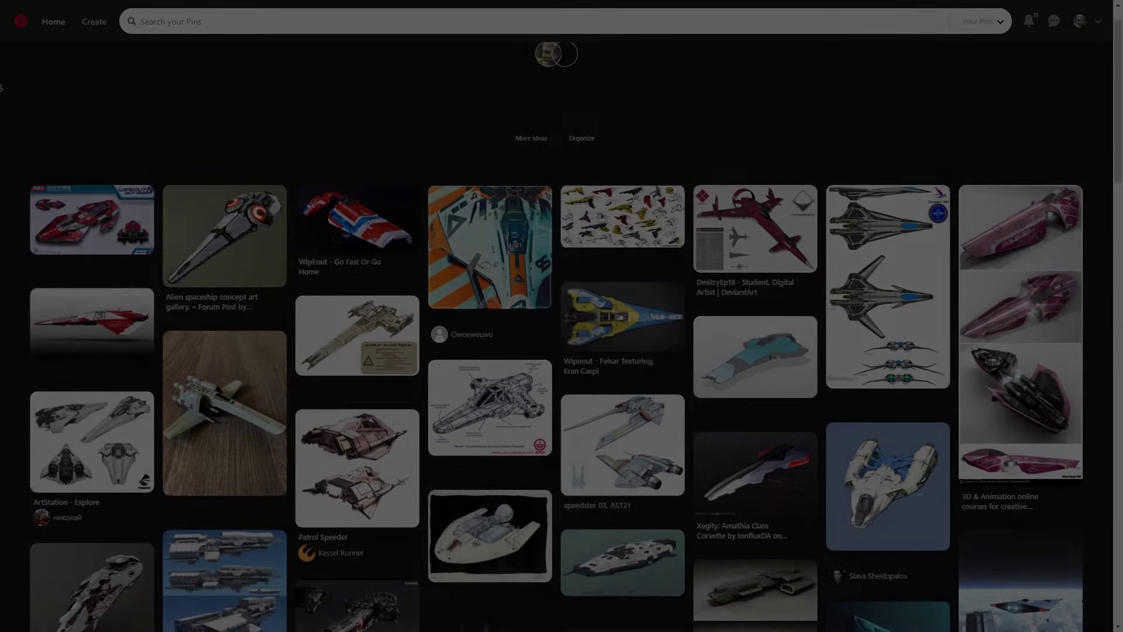
scroll(2, 87, "down", 3)
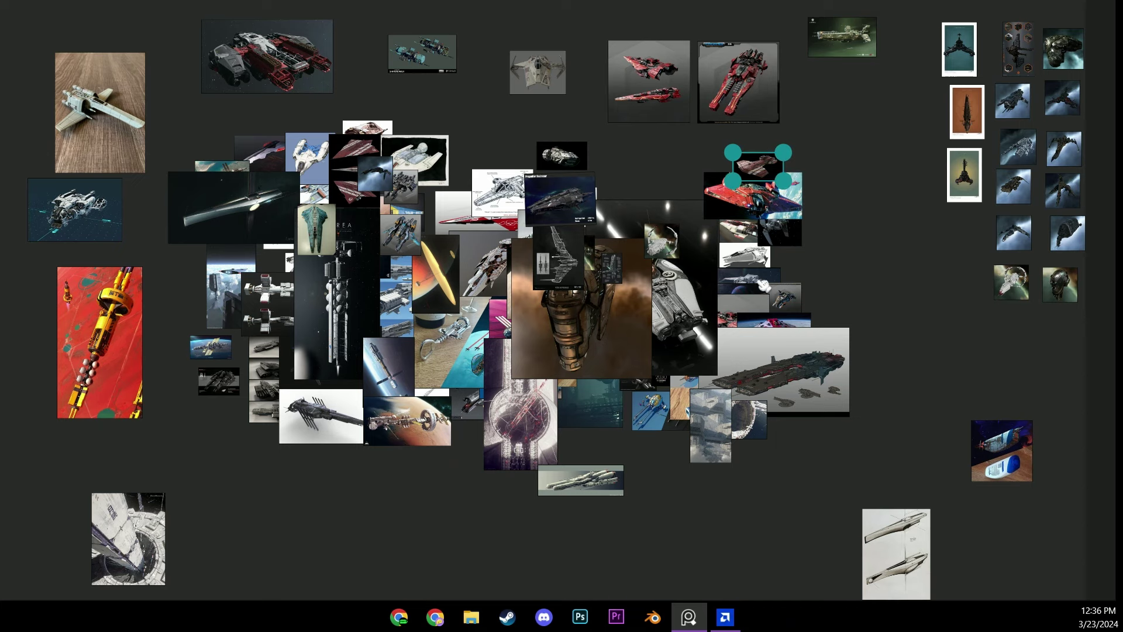
On the reference board, group the red ship images together and line up the ring and cloudy structure images beside the white shaft image.
left_click(749, 304)
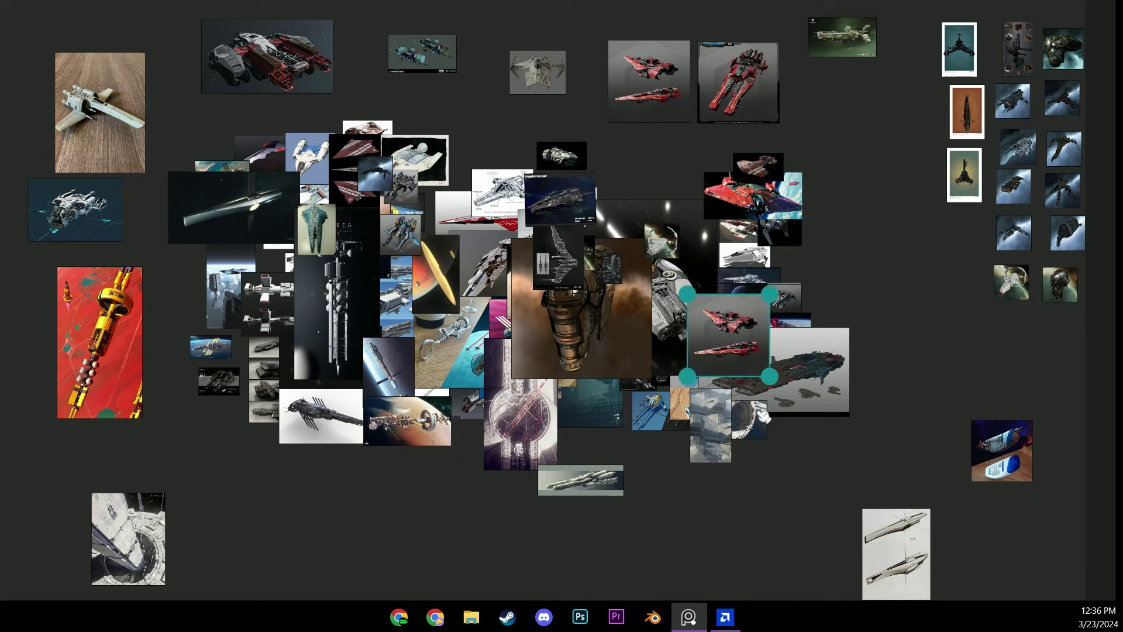
left_click(787, 320)
left_click_drag(751, 421, 191, 514)
left_click_drag(208, 533, 250, 575)
left_click_drag(711, 442, 272, 535)
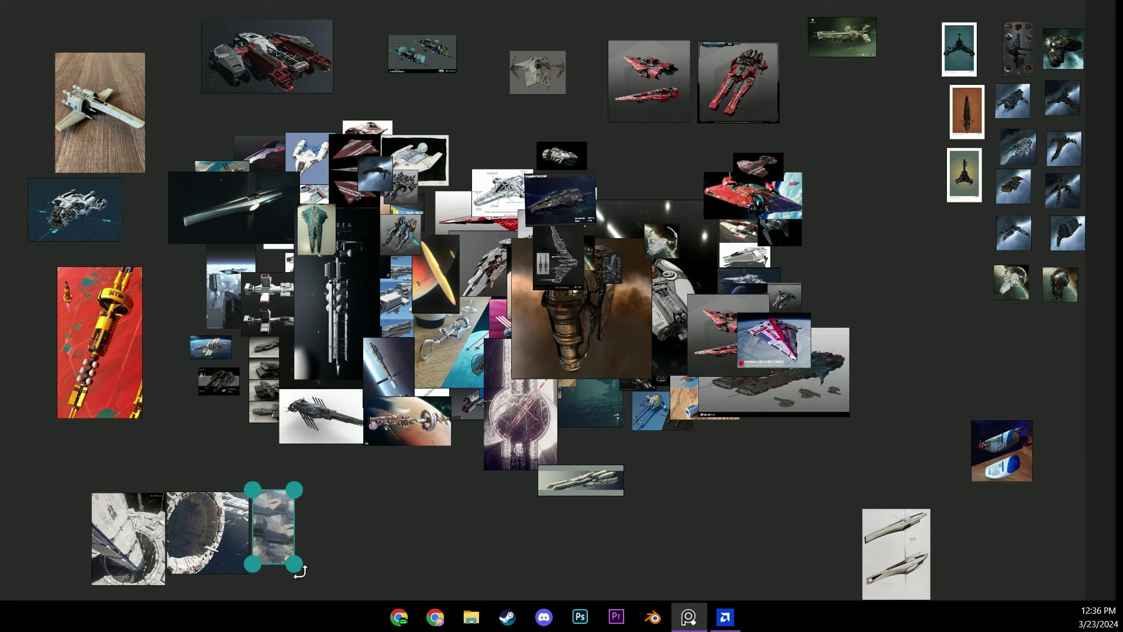
Add the teal ship and pink circular station images to the row, and place the orange planet station image below the yellow-and-red ship.
left_click_drag(591, 404, 352, 549)
left_click_drag(521, 433, 437, 563)
left_click(423, 440)
left_click_drag(423, 440, 109, 464)
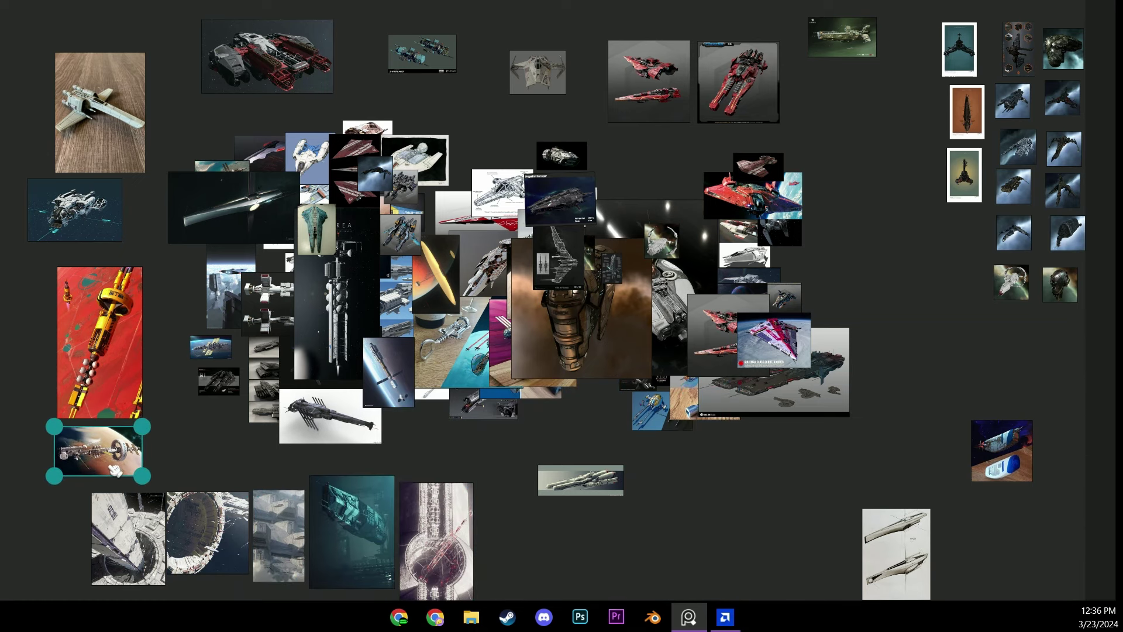
left_click(99, 328)
In Blender, merge the selected hull vertices by distance and set the transform orientation to Global.
key("m")
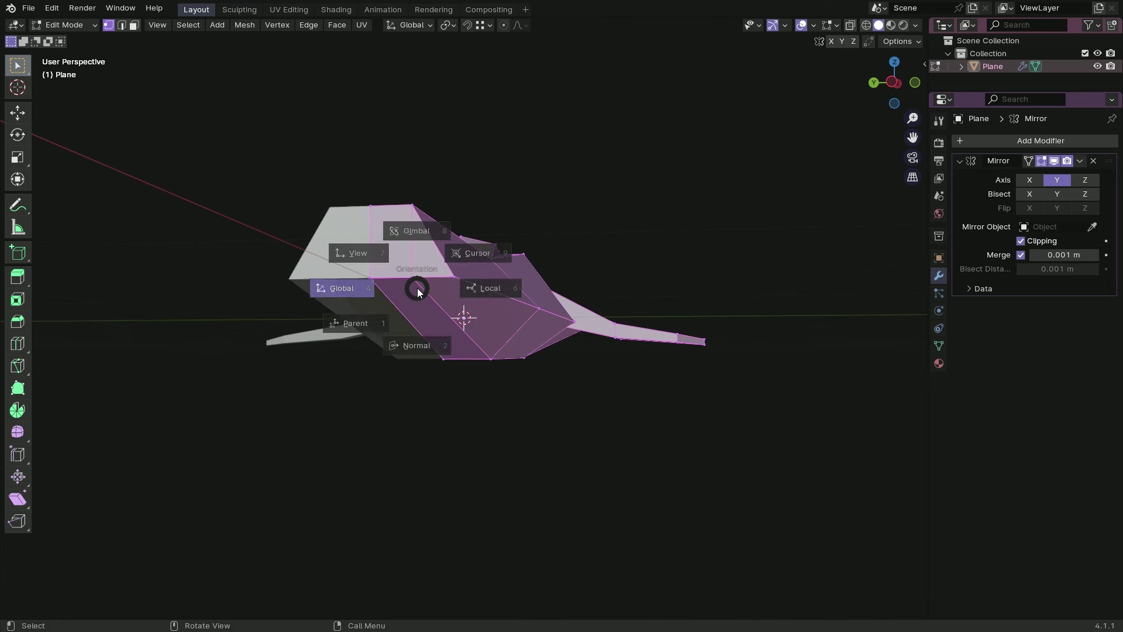
left_click(404, 286)
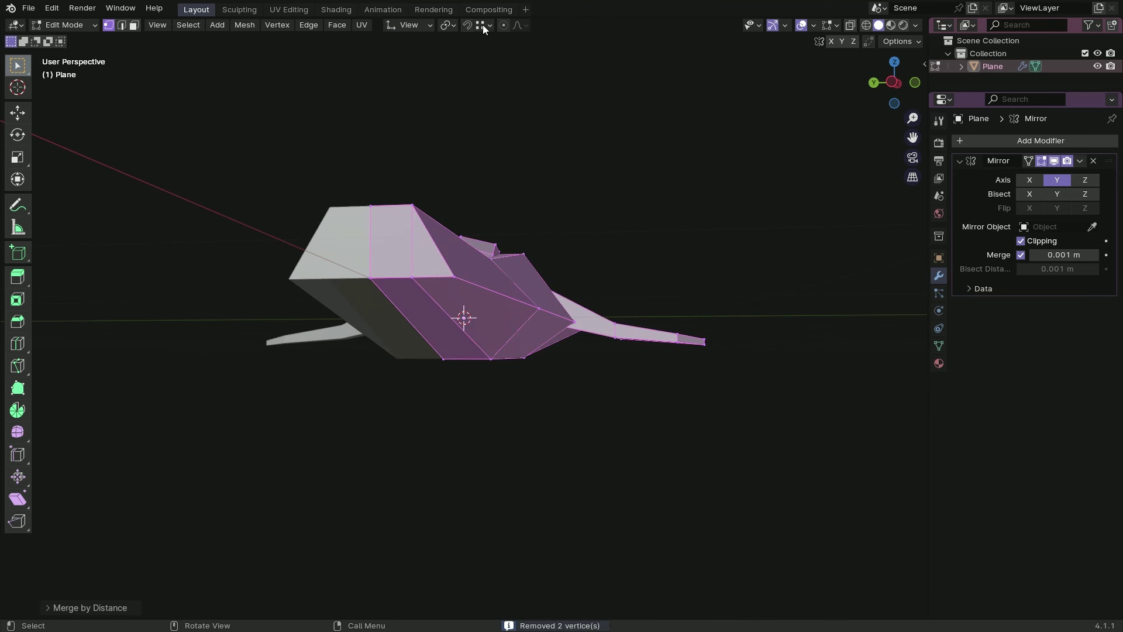
left_click(409, 25)
left_click(399, 66)
Select the central face strip on the ship's lower hull in face mode and start moving it along the Z axis.
left_click_drag(429, 294, 361, 278)
left_click(134, 27)
left_click(403, 238, "alt")
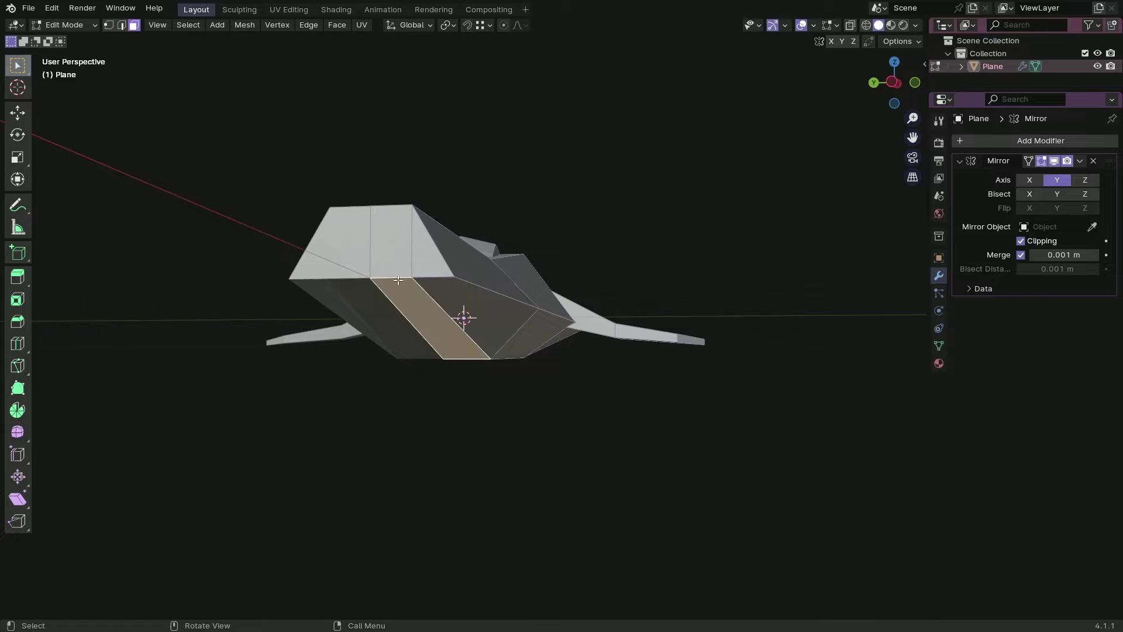
key("g")
key("z")
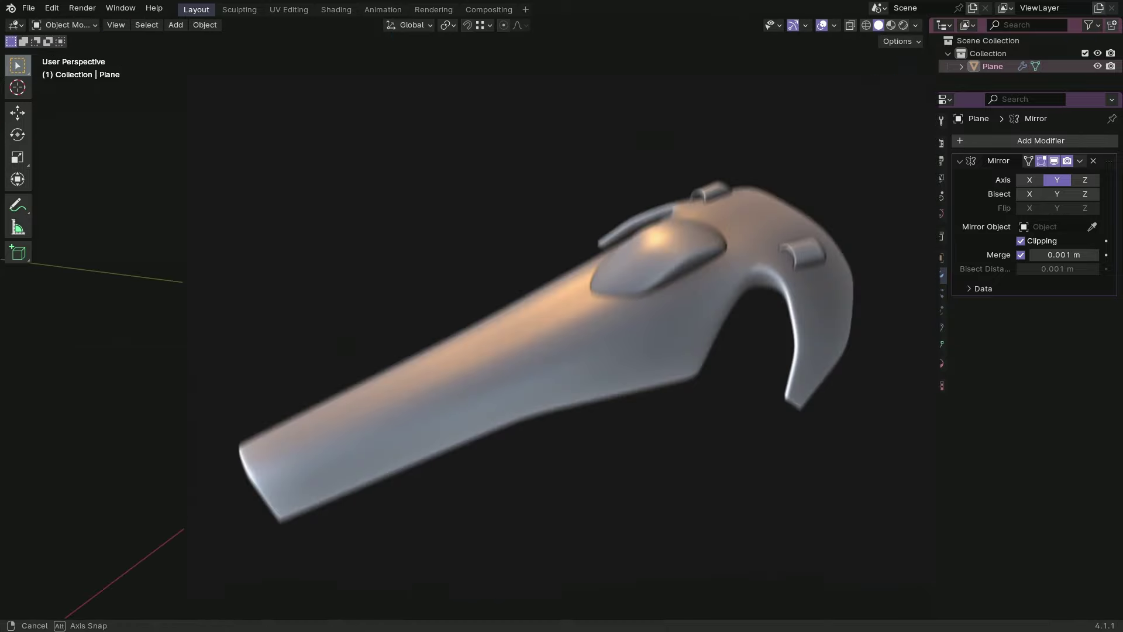
Change the ship's viewport matcap from the chrome look to the soft gray one with orange highlights.
middle_click_drag(468, 328, 527, 315)
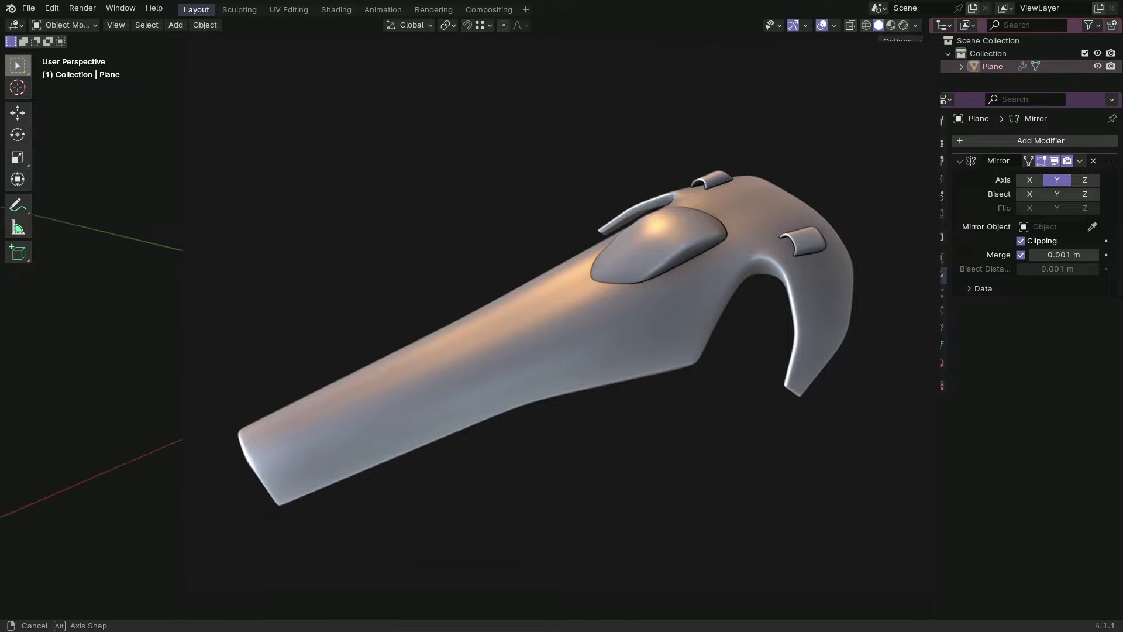
key("Tab")
middle_click_drag(561, 316, 609, 252)
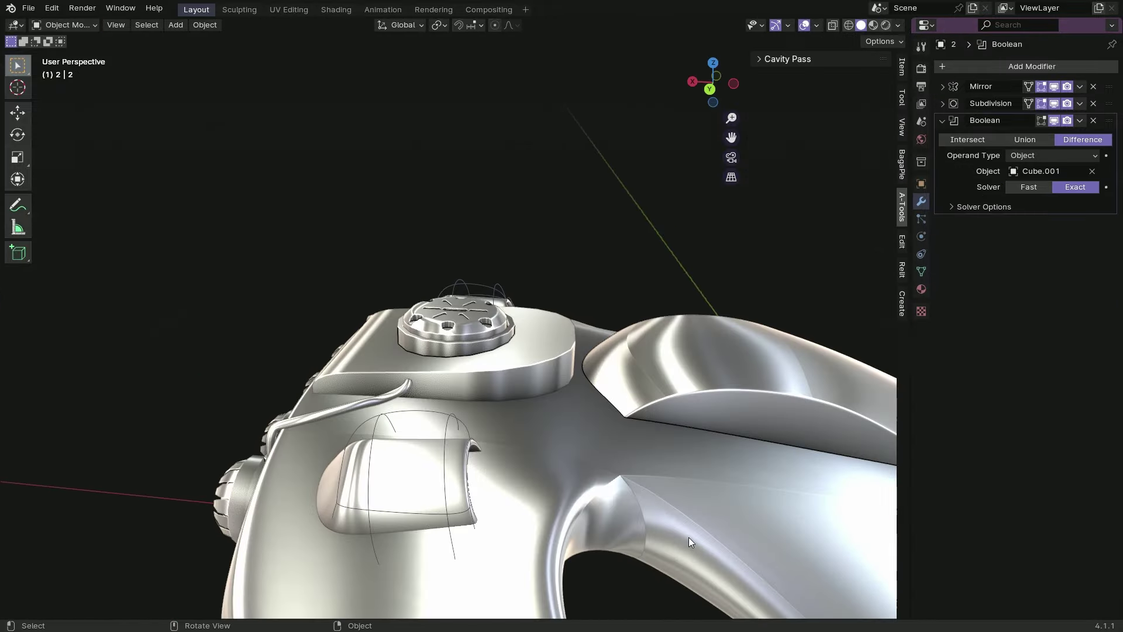
middle_click_drag(561, 316, 620, 293)
mouse_move(720, 85)
left_mouse_down()
mouse_move(693, 115)
mouse_move(634, 120)
left_mouse_up()
left_click(1055, 121)
left_click(898, 25)
left_click(838, 86)
Try annotating a circle on the ship's underside with the Annotate tool, and undo the strokes.
key("shift+grave")
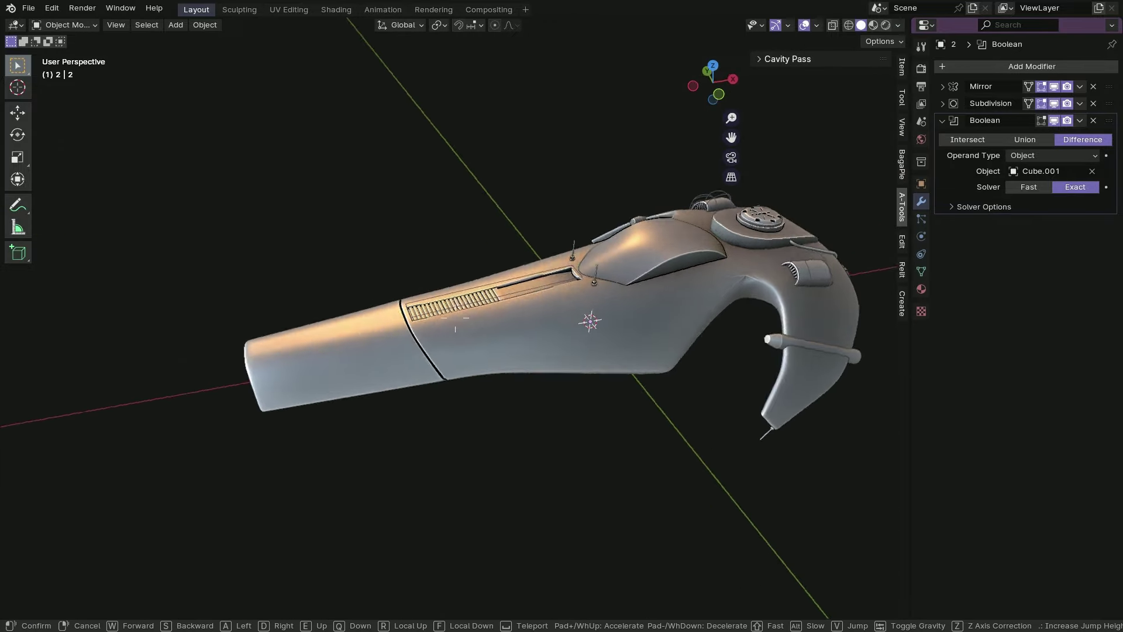
key("w")
key("d")
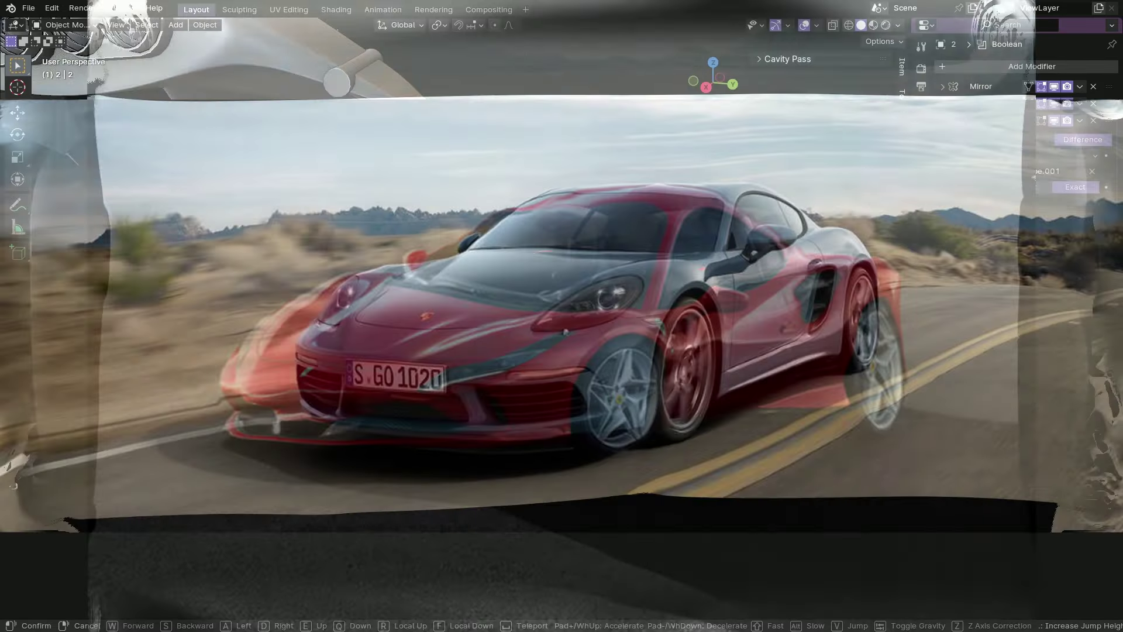
left_click(616, 266)
key("shift+space")
key("d")
mouse_move(461, 274)
left_mouse_down()
mouse_move(442, 274)
mouse_move(475, 306)
mouse_move(487, 274)
left_mouse_up()
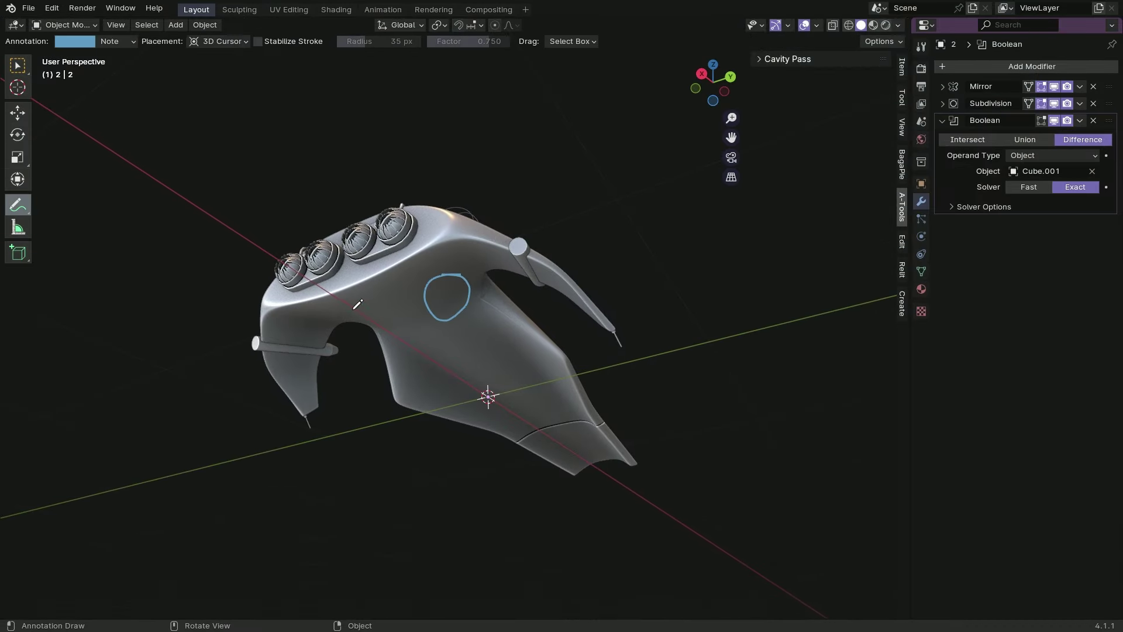
key("ctrl+z")
key("ctrl+z")
key("ctrl+z")
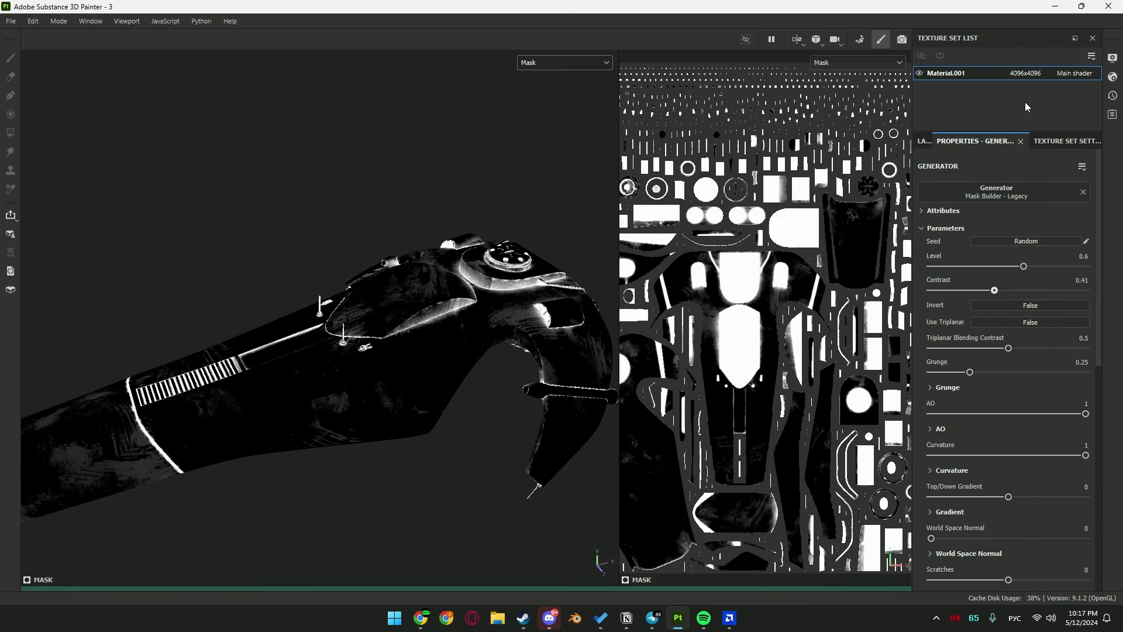
In Substance 3D Painter, set the Material.001 texture set to 1024x1024 and the Mask Builder generator's AO to -1.
left_click(1028, 74)
left_click(1038, 122)
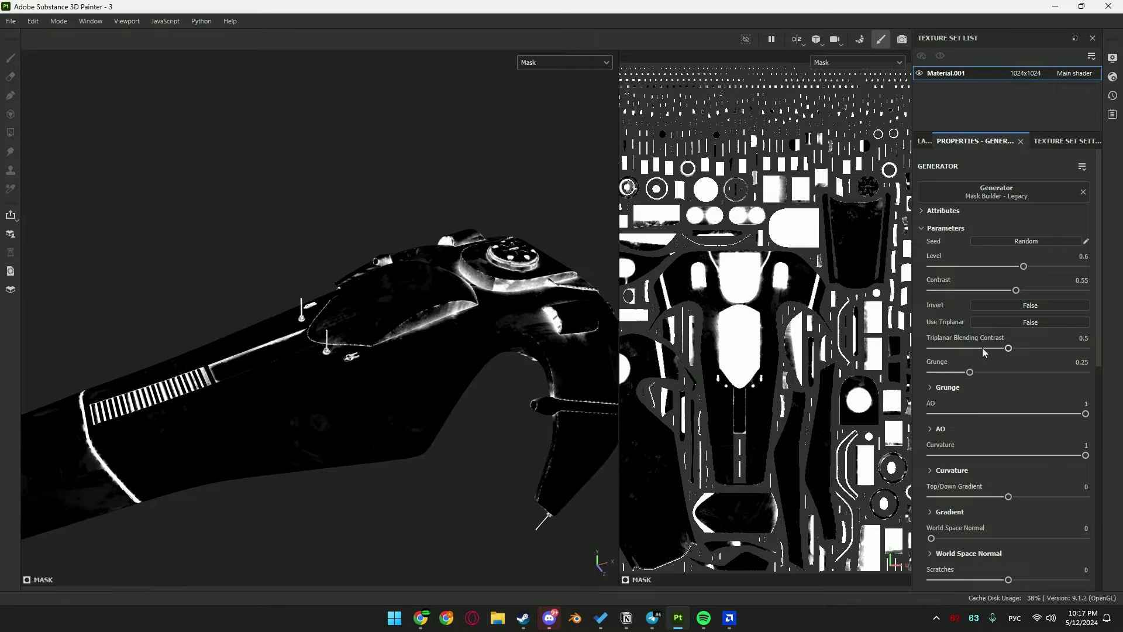
mouse_move(1085, 455)
left_mouse_down()
mouse_move(1081, 469)
mouse_move(1091, 463)
left_mouse_up()
left_click_drag(1085, 414, 893, 426)
scroll(1006, 459, "down", 1)
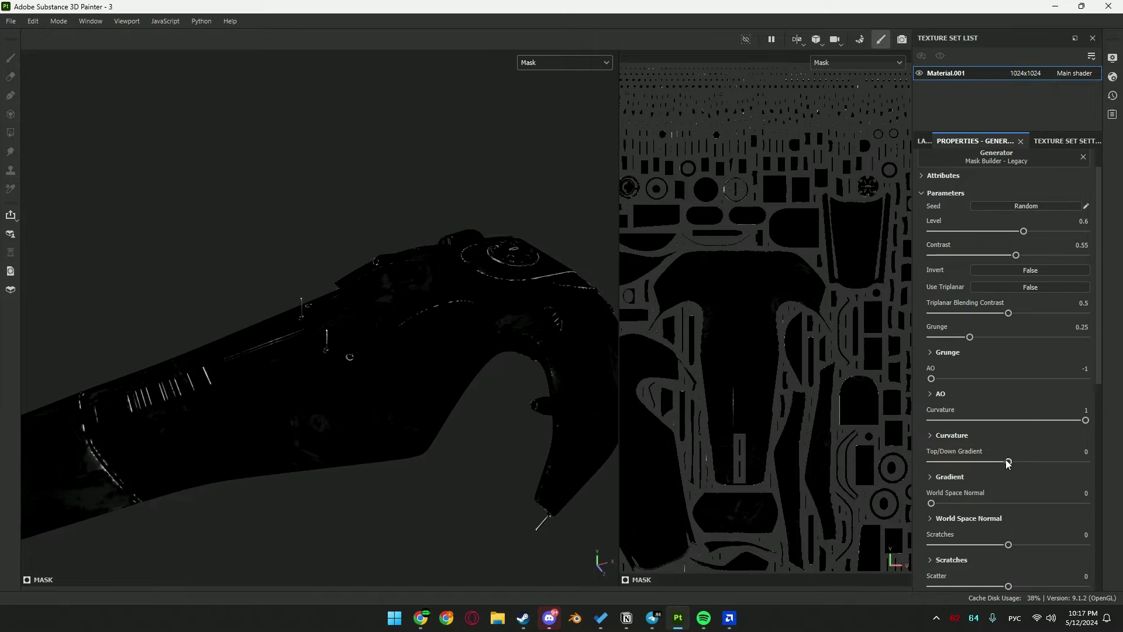
Try the mask generator with AO at -0.18, Curvature at 0 and Top/Down Gradient at -1.
left_click_drag(1008, 462, 1071, 461)
left_click_drag(932, 379, 994, 380)
left_click_drag(1085, 420, 930, 422)
left_click_drag(1071, 462, 930, 462)
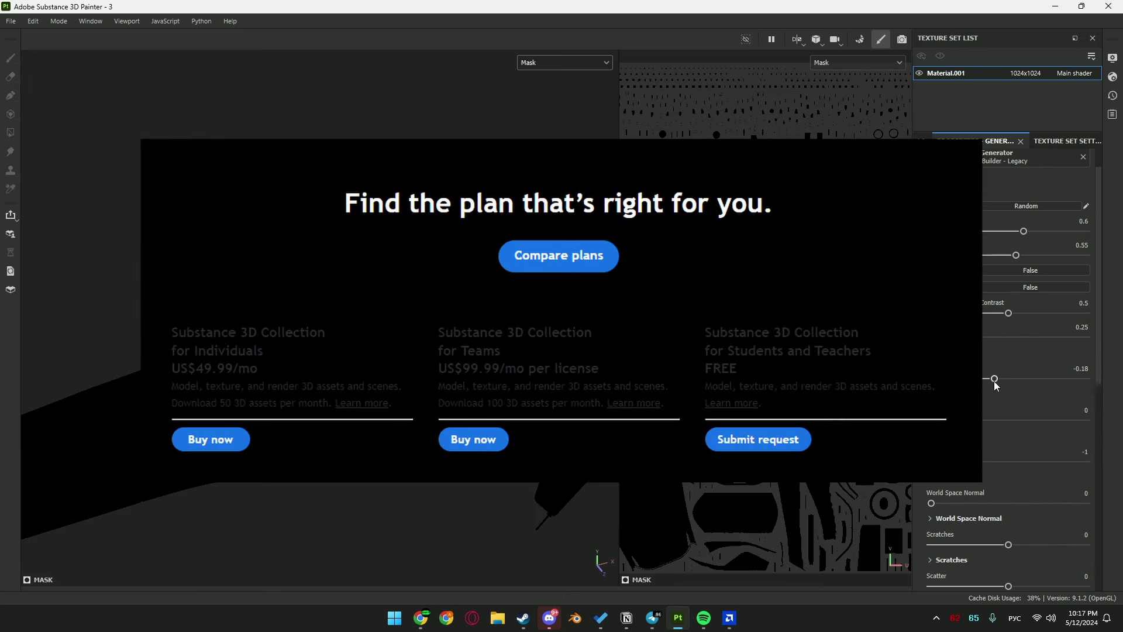
Set the mask generator's AO to 1, Grunge to 0, Curvature to 0.1 and Top/Down Gradient to 0.42.
left_click_drag(996, 385, 1086, 379)
left_click_drag(970, 337, 932, 337)
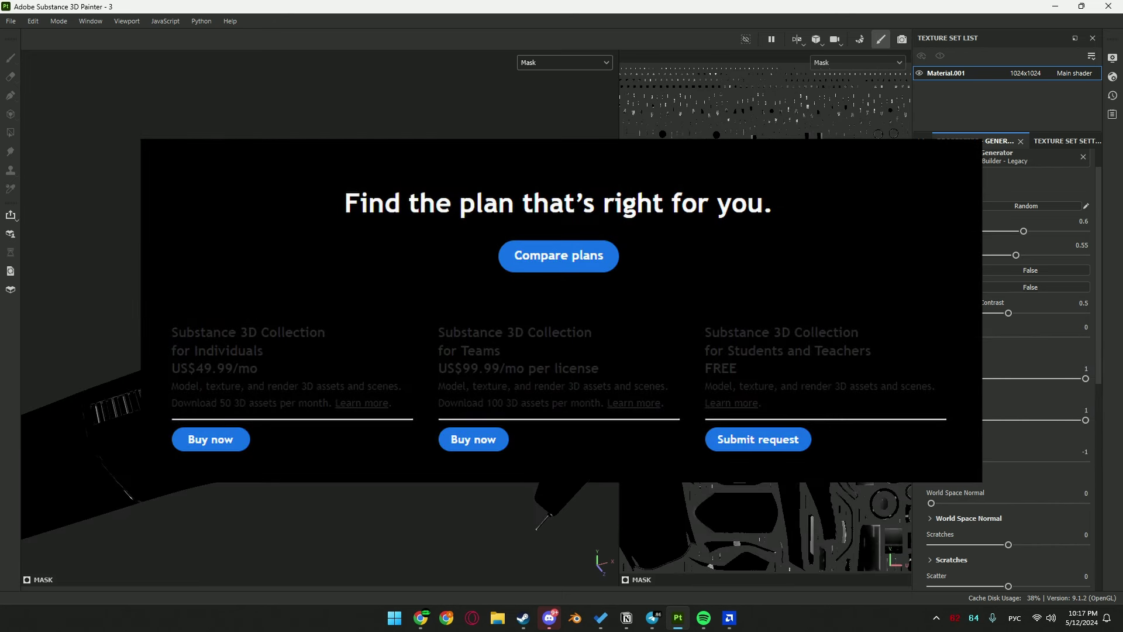
left_click_drag(931, 461, 996, 461)
left_click_drag(1086, 420, 956, 421)
left_click_drag(997, 462, 1042, 461)
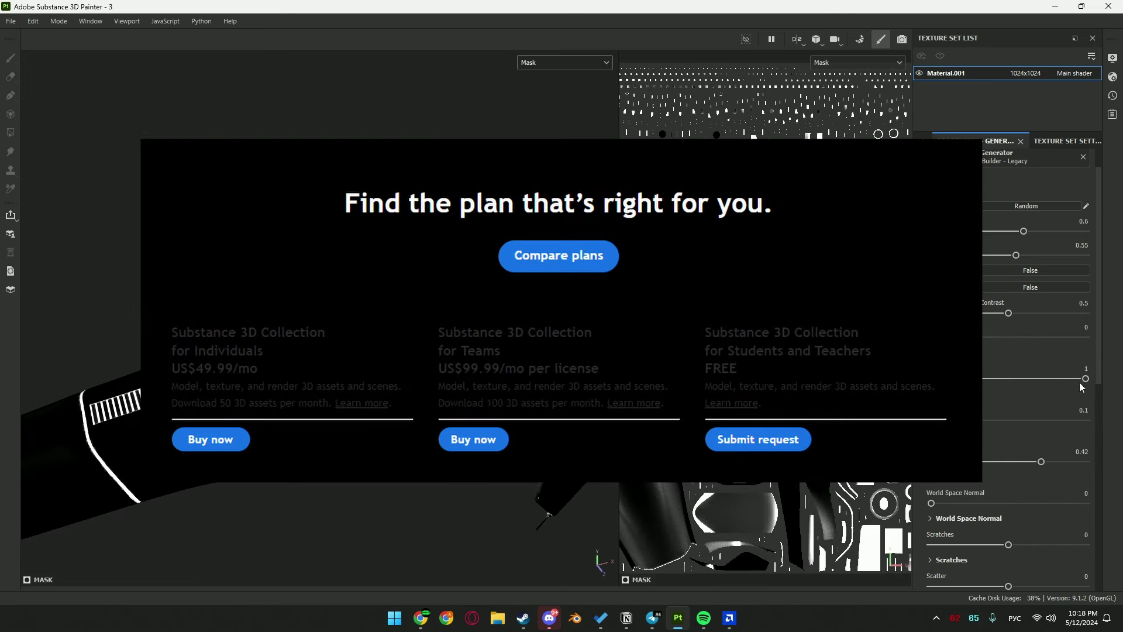
Set the mask generator's Curvature to 1, AO to 0.54 and Top/Down Gradient to -0.01.
left_click_drag(1085, 379, 957, 379)
left_click_drag(957, 420, 1086, 420)
left_click_drag(1041, 462, 997, 461)
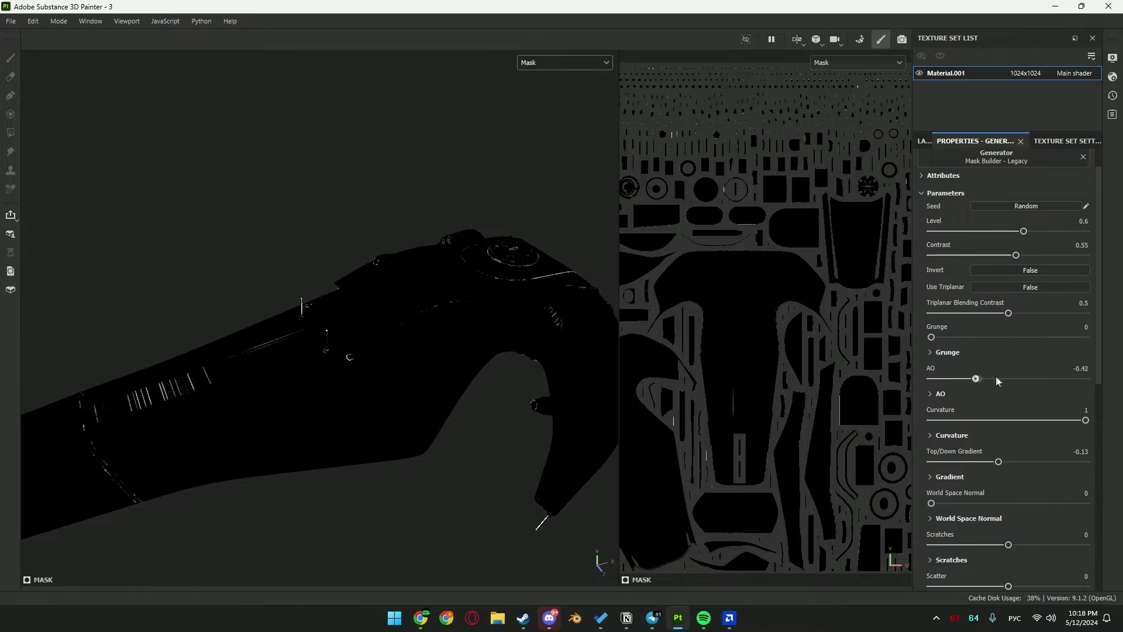
left_click_drag(996, 378, 1051, 378)
scroll(424, 344, "up", 3)
left_click_drag(423, 343, 498, 346, "alt")
left_click_drag(998, 462, 1007, 461)
left_click_drag(468, 345, 410, 339, "alt")
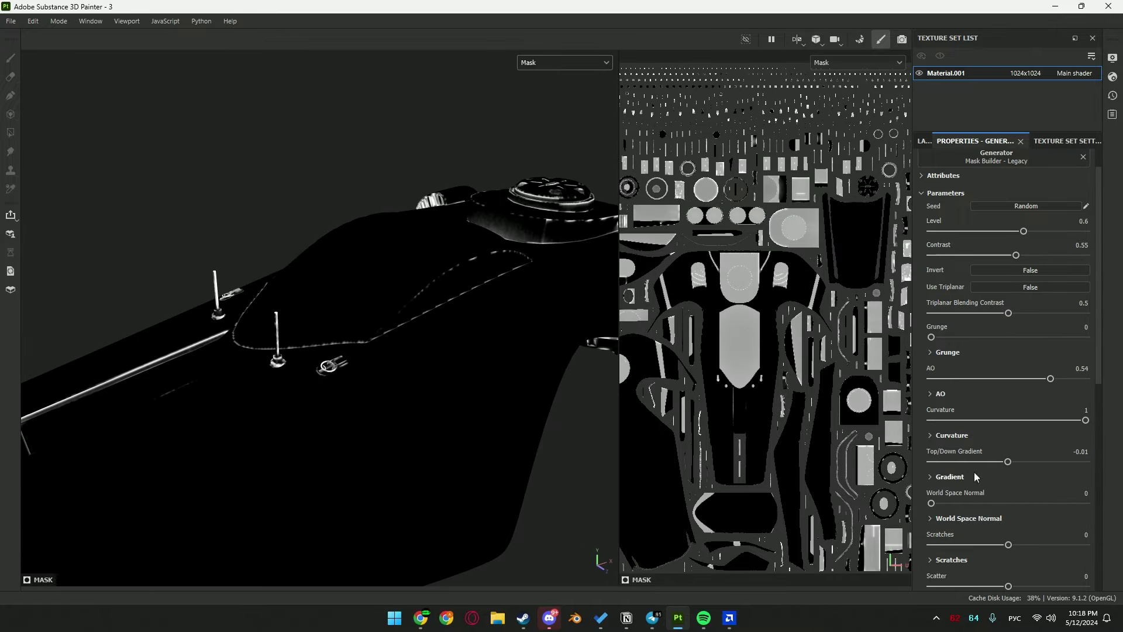
Set the mask generator's Scatter to 0.05, Level to 0.78, Triplanar Blending Contrast to 1 and AO to 0.19.
mouse_move(1009, 545)
left_mouse_down()
mouse_move(1086, 545)
mouse_move(1008, 544)
left_mouse_up()
left_click_drag(1008, 586, 1013, 586)
scroll(1005, 546, "down", 3)
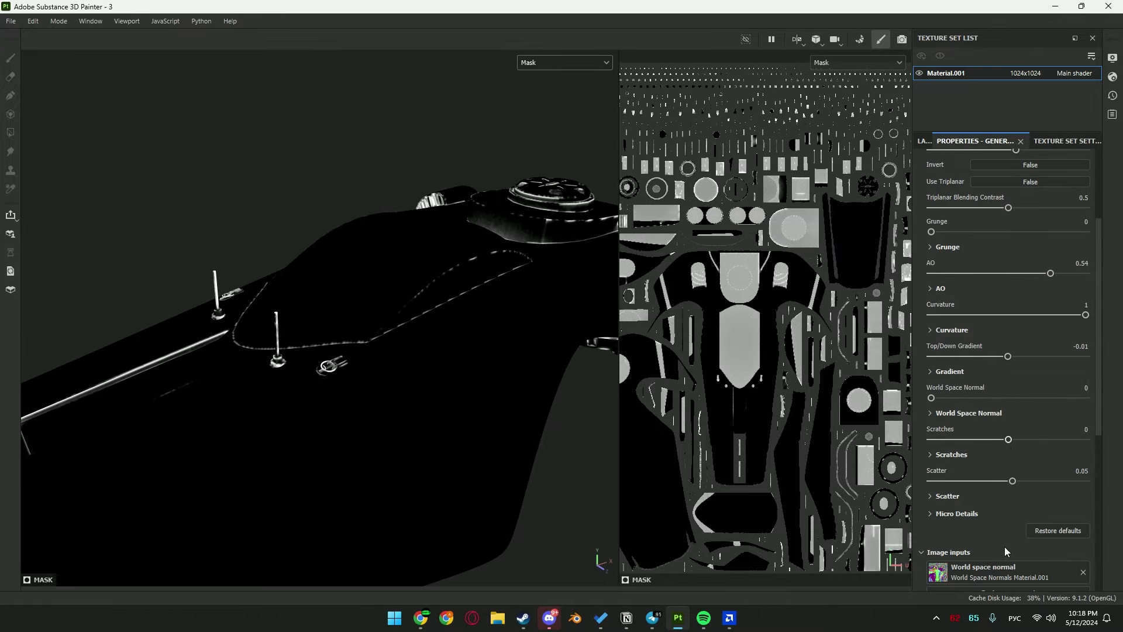
scroll(1006, 547, "up", 4)
left_click_drag(1022, 267, 1051, 267)
left_click_drag(1050, 414, 1023, 414)
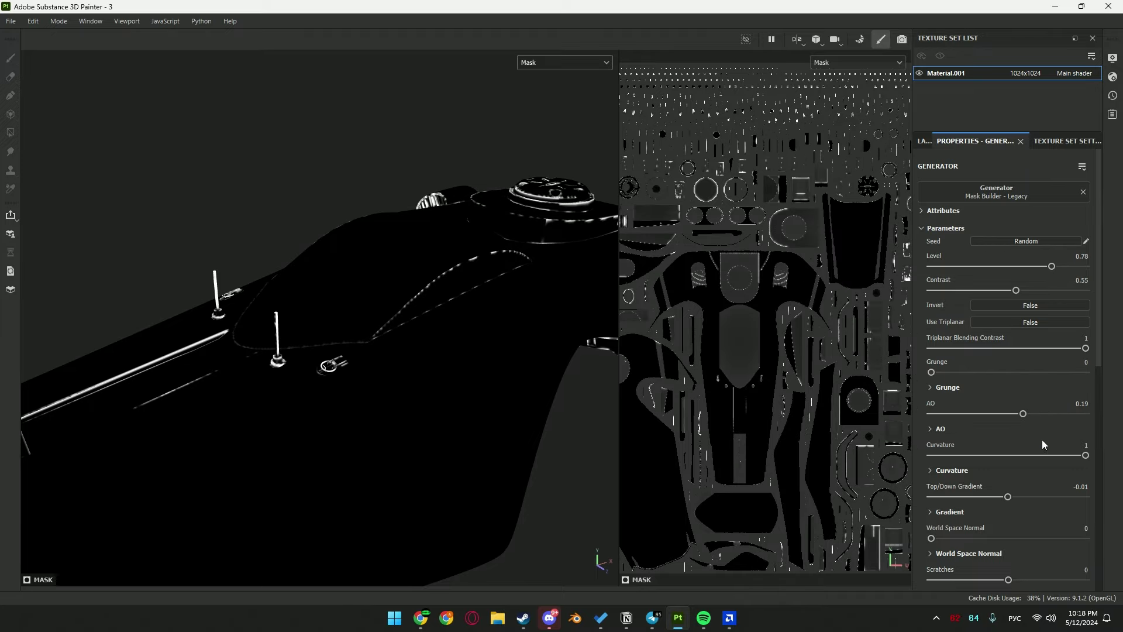
Switch the 3D view to Material display and examine the fill properties of Fill layer 6 near the cockpit.
left_click(925, 141)
left_click(543, 67)
left_click(541, 85)
scroll(421, 328, "up", 4)
left_click_drag(421, 328, 418, 354, "alt")
left_click(936, 272)
left_click(988, 141)
scroll(1018, 466, "down", 2)
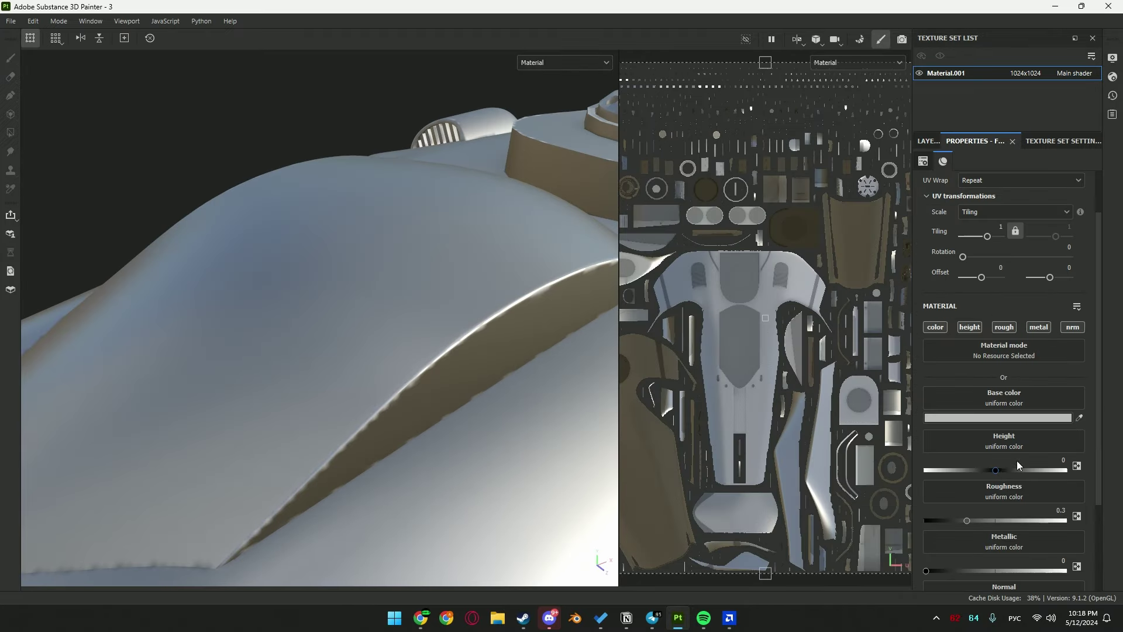
Show Fill layer 3, Fill layer 2 and Fill layer 1 copy 1 on the ship.
left_click(929, 141)
scroll(536, 334, "down", 4)
left_click_drag(537, 334, 468, 345, "alt")
scroll(468, 345, "up", 4)
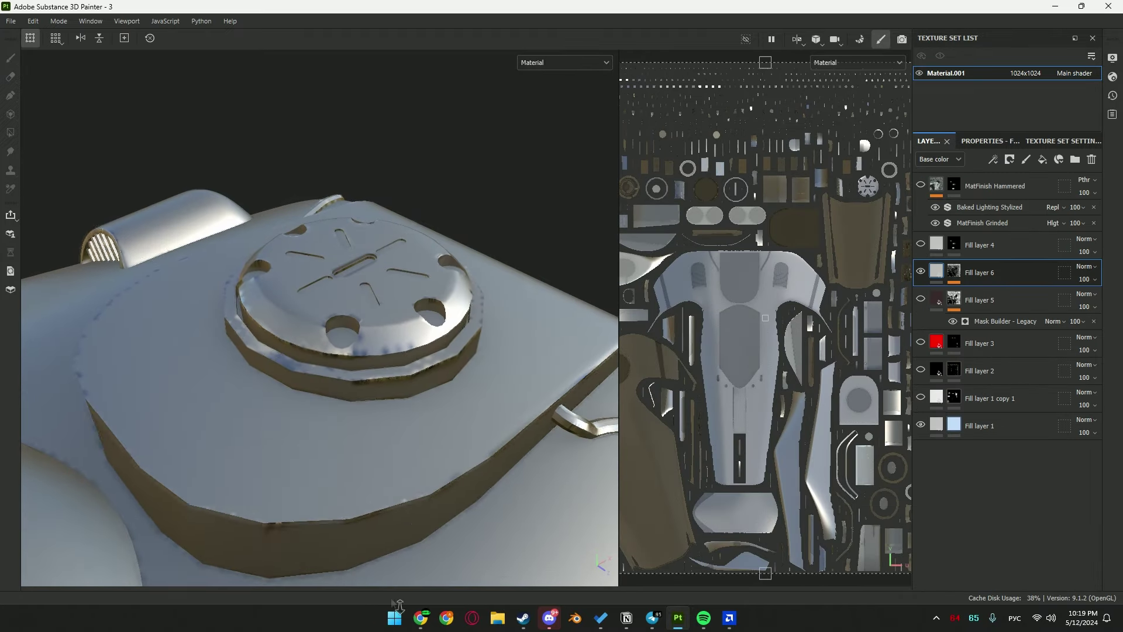
left_click_drag(919, 348, 921, 398)
left_click_drag(421, 328, 326, 288, "alt")
Display the mask of Fill layer 6 in the viewport and examine it around the round hatch.
left_click(955, 271)
left_click(544, 64)
left_click(532, 185)
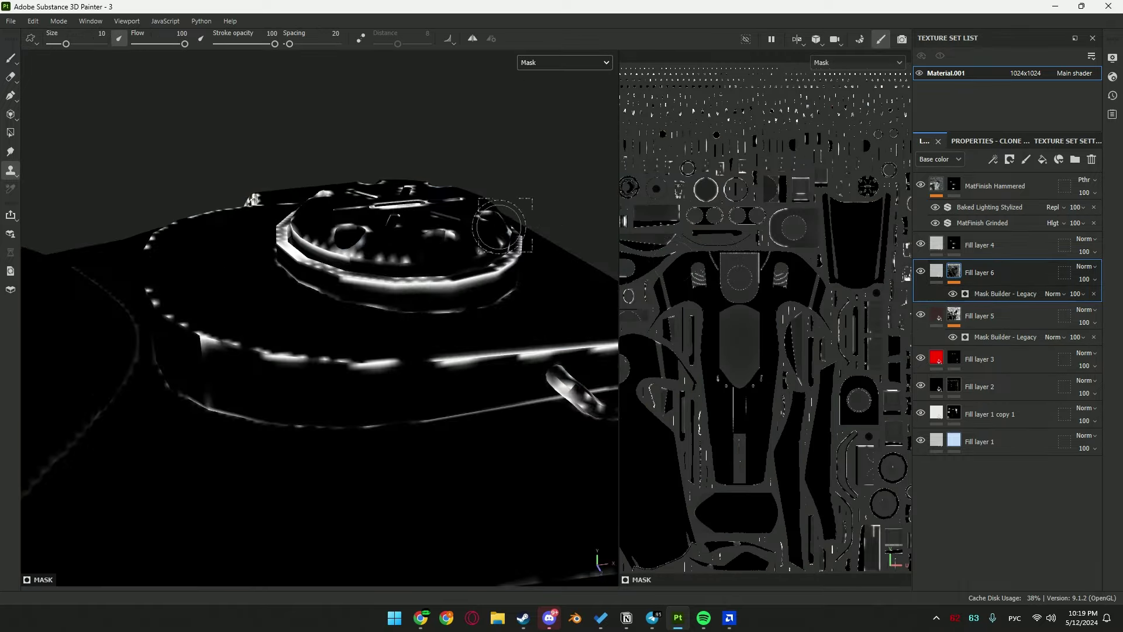
left_click_drag(525, 199, 503, 228, "alt")
left_click(978, 141)
left_click(929, 144)
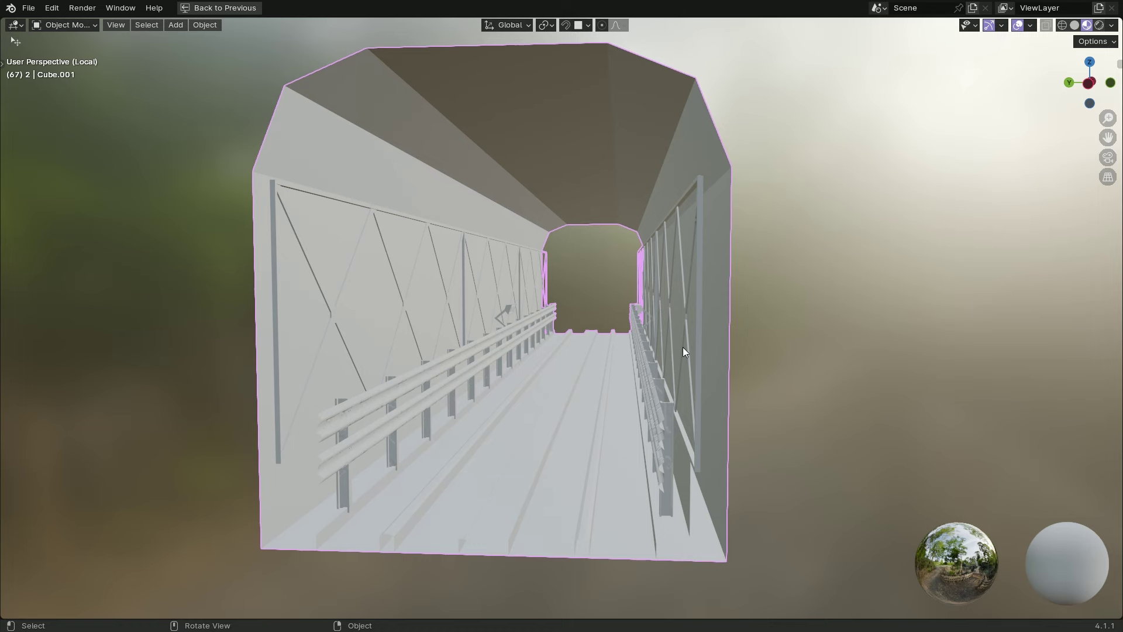
In Blender, enable the Curve modifier's viewport display on the tunnel Cube.001 and look through the camera.
key("ctrl+space")
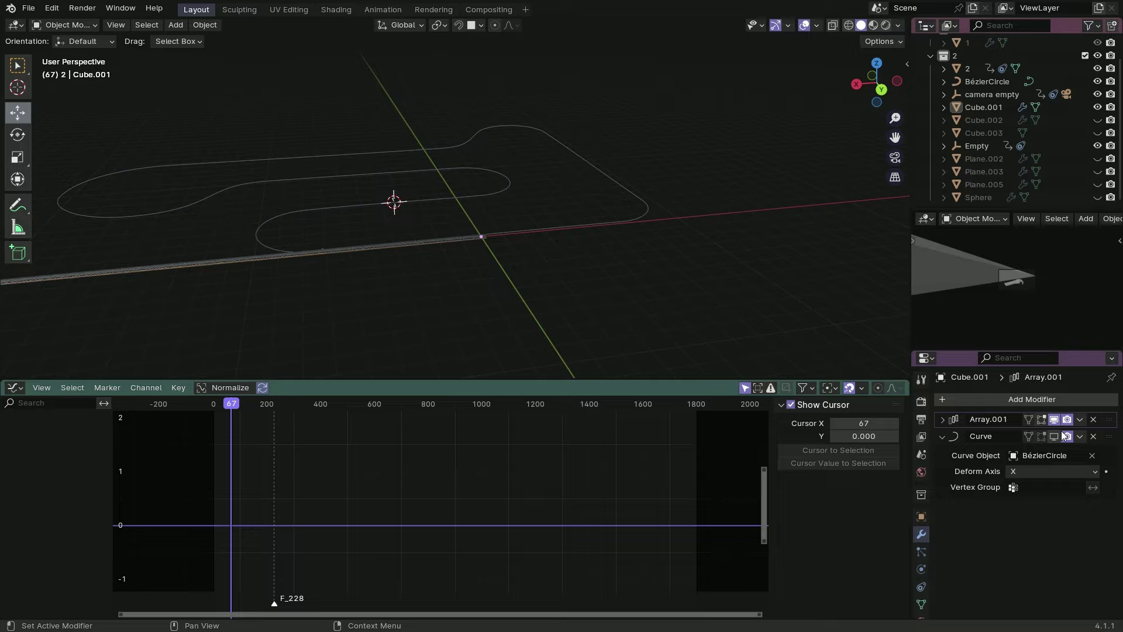
left_click(1056, 436)
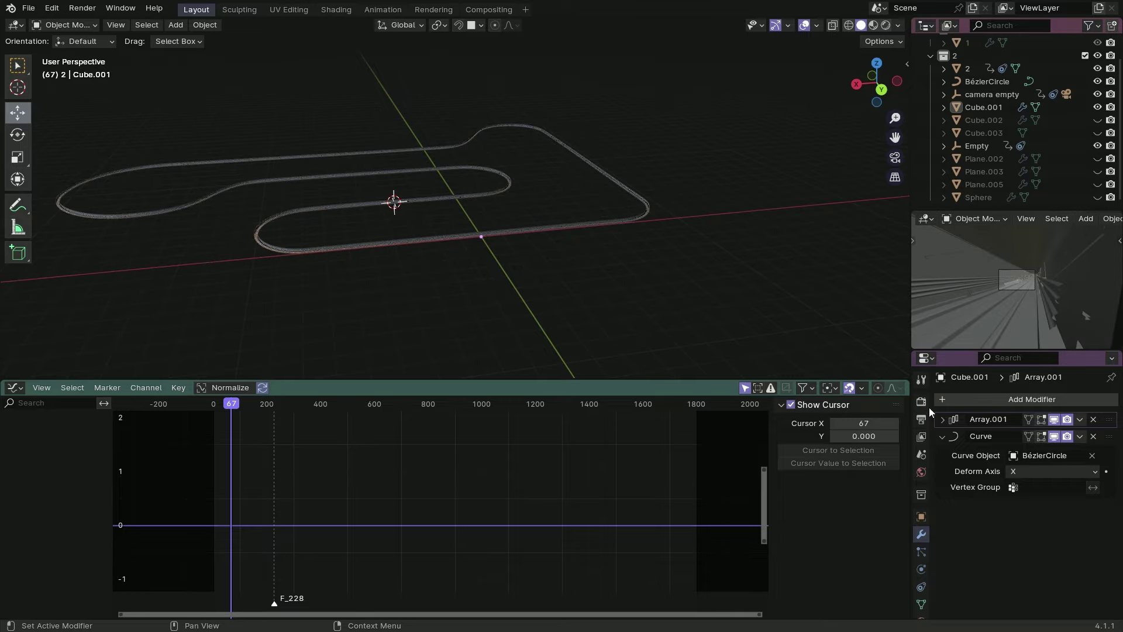
scroll(682, 323, "up", 4)
scroll(447, 204, "up", 3)
key("KP_0")
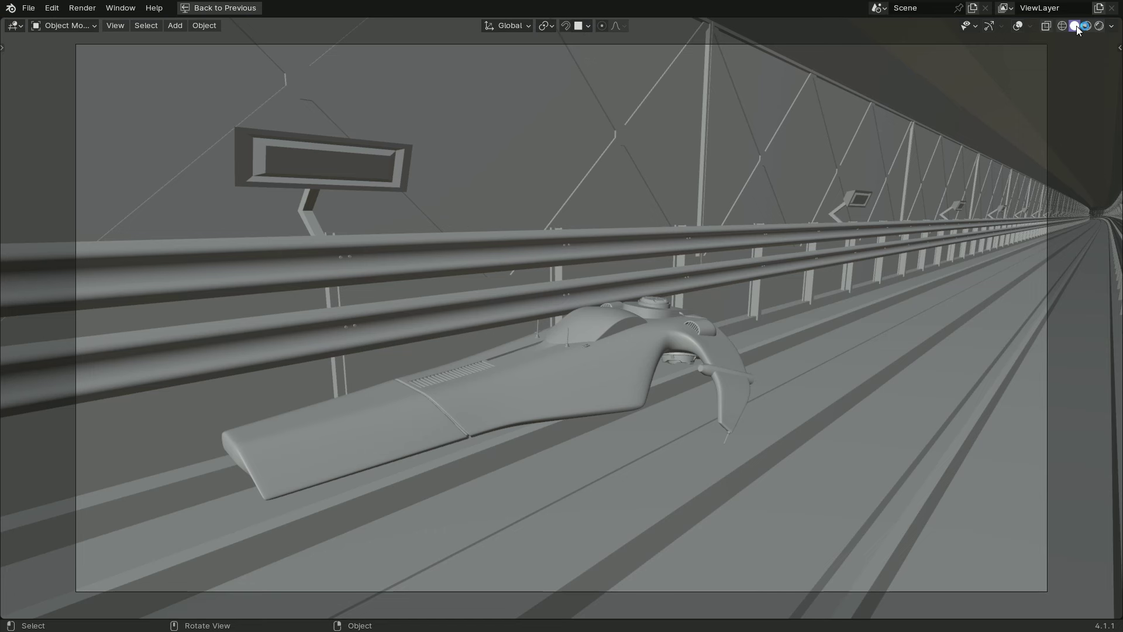
Check the viewport shading options in the camera view and leave the full-screen viewport.
key("super+shift+s")
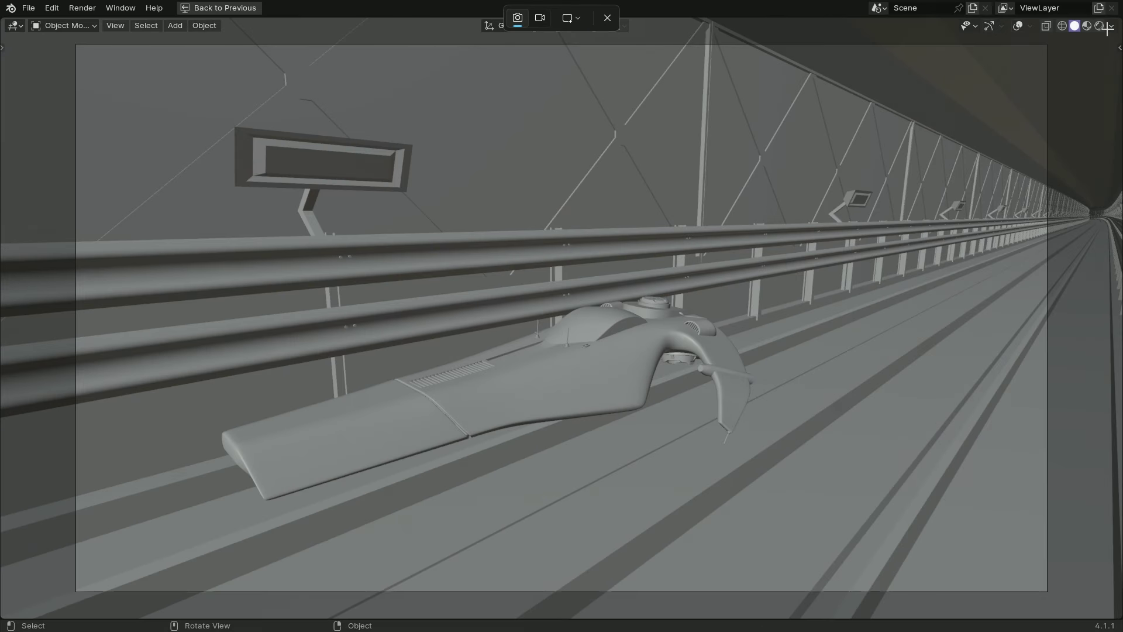
key("Escape")
left_click(1111, 26)
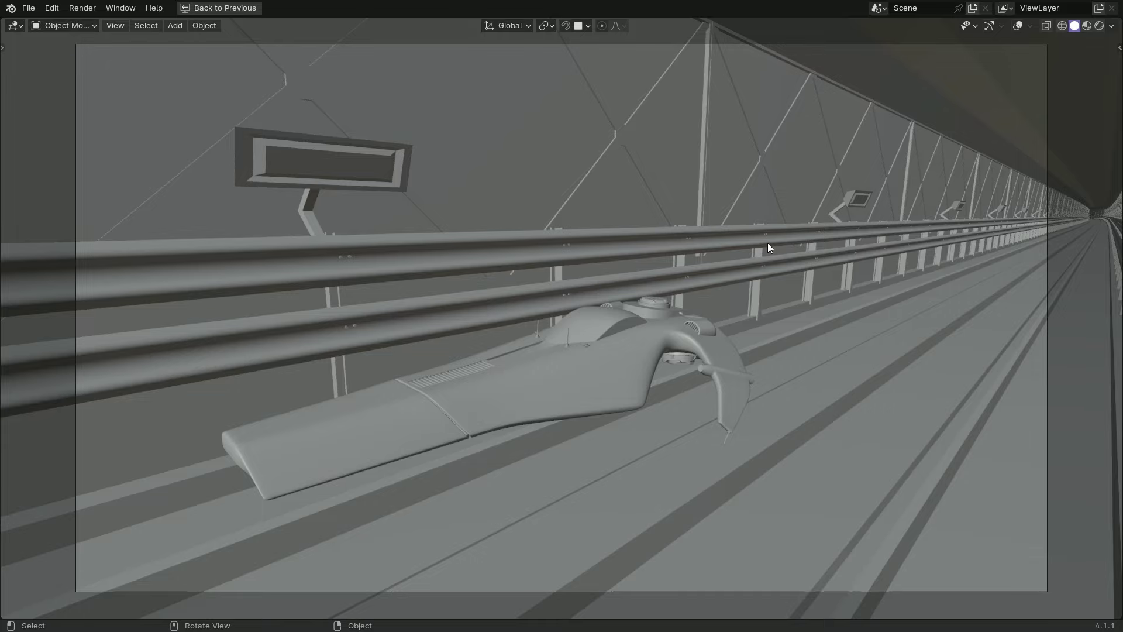
right_click(768, 244)
key("ctrl+alt+space")
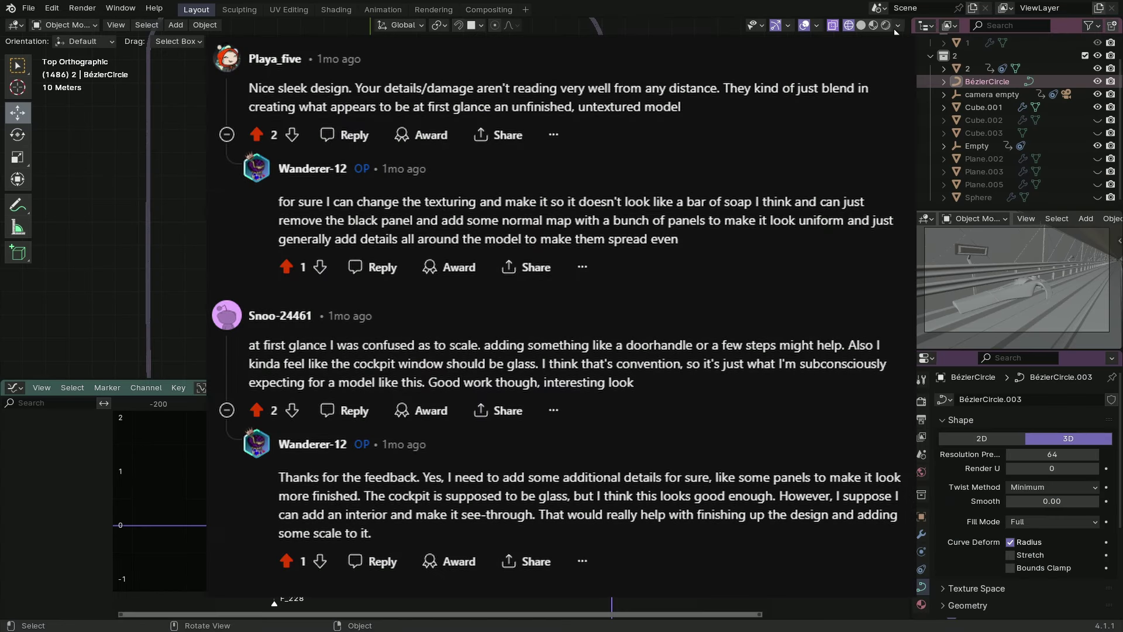
Show the scene through the camera in solid shading and take a region screenshot of the camera frame.
left_click(862, 25)
key("KP_0")
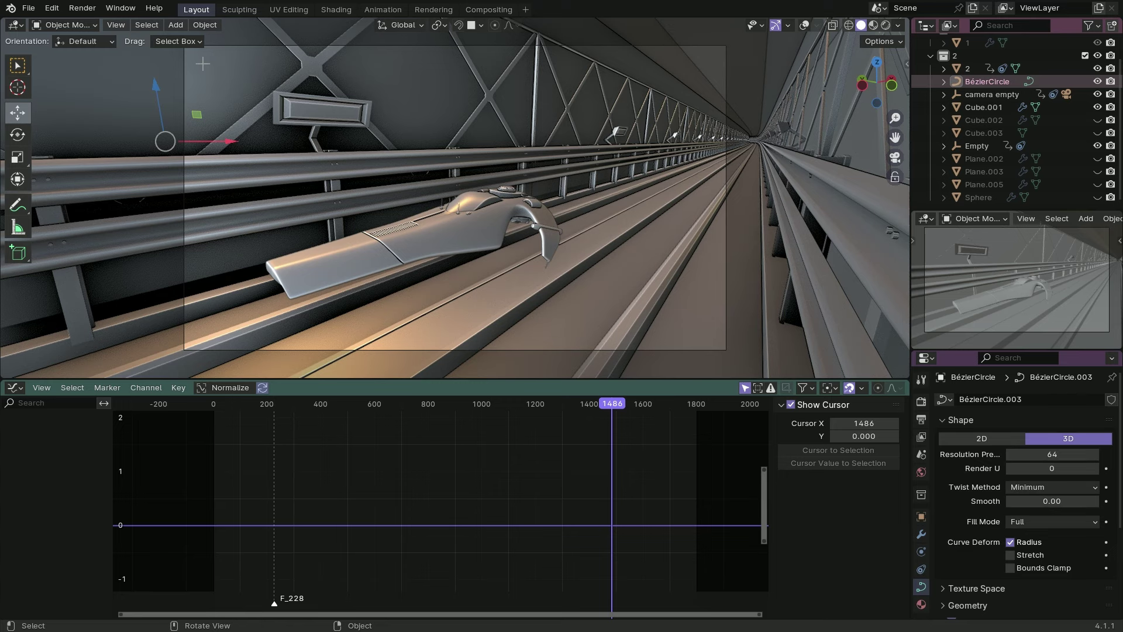
key("super+shift+s")
left_click_drag(186, 49, 722, 348)
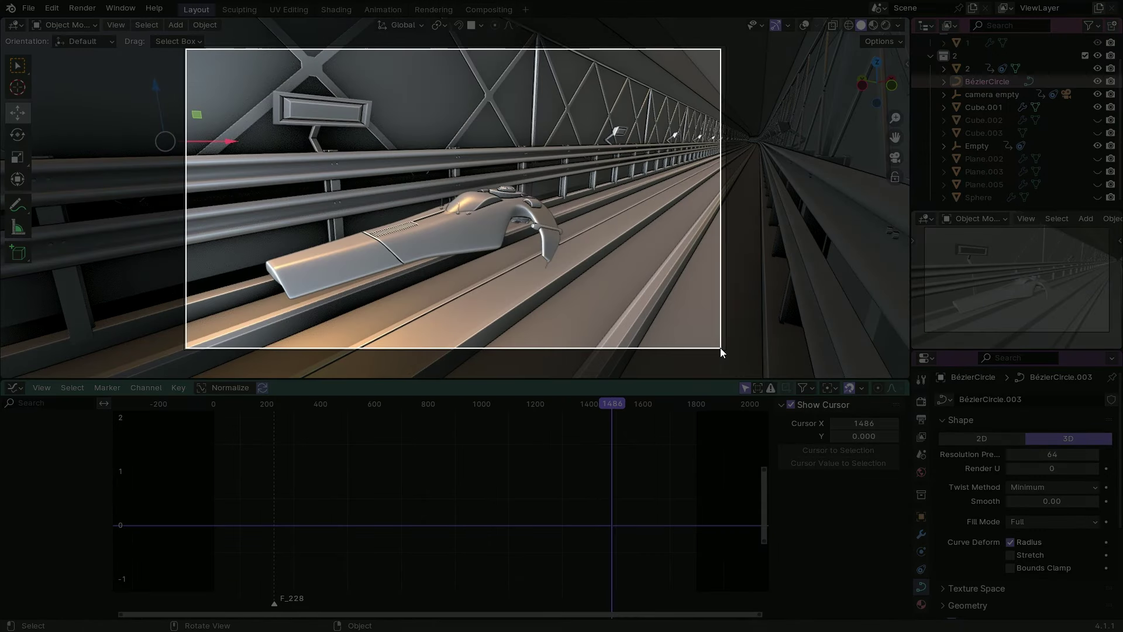
Switch the viewport to material preview shading and capture the same camera frame as a region screenshot.
left_click(874, 26)
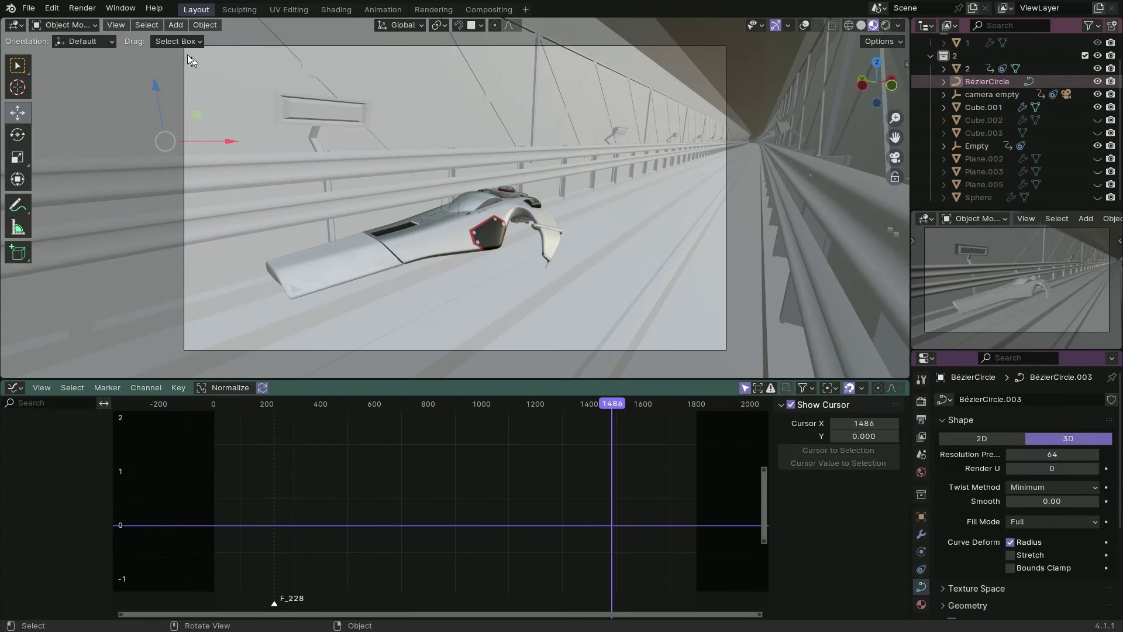
left_click_drag(185, 47, 788, 332)
left_click_drag(722, 346, 723, 347)
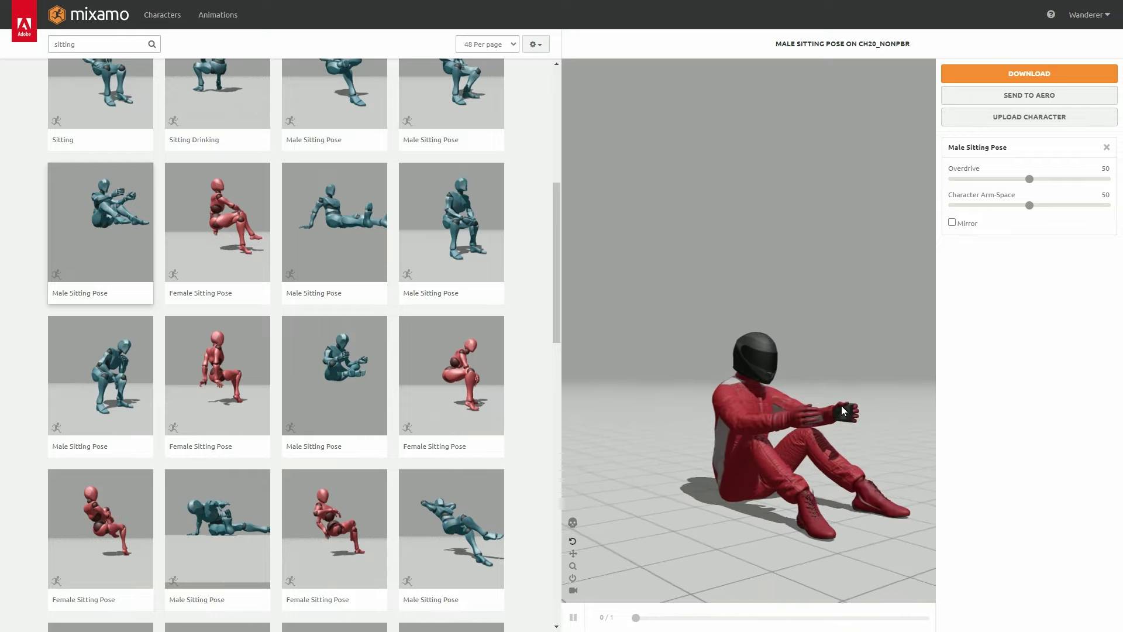
In Mixamo, examine the Male Sitting Pose on the red-suited racer from another angle.
left_click_drag(842, 405, 774, 402)
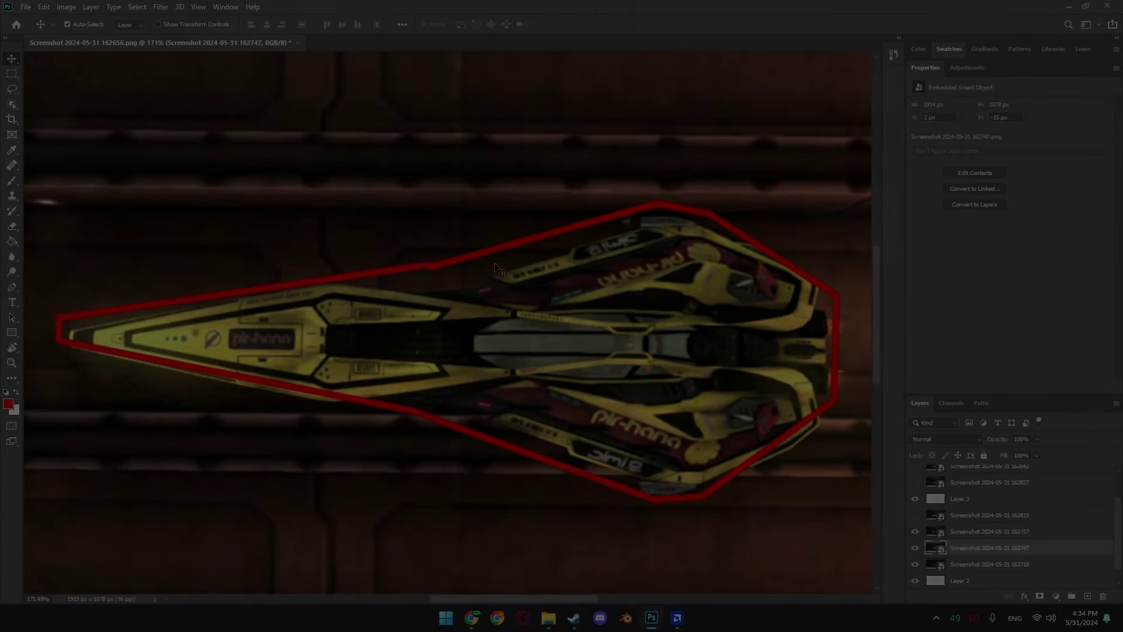
left_click_drag(514, 310, 508, 314)
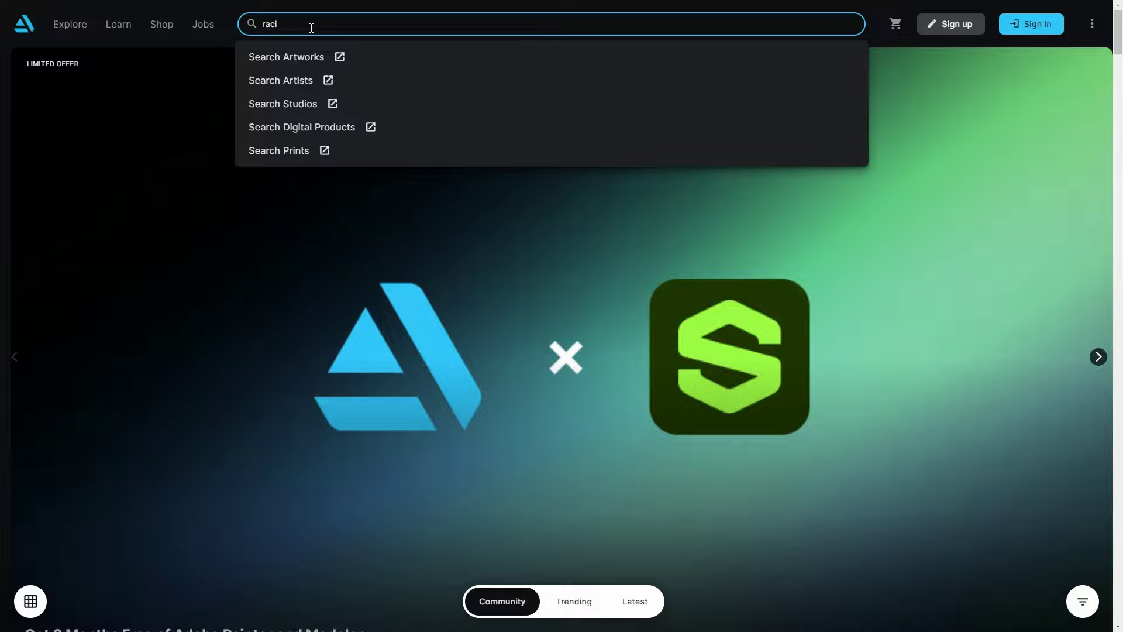
Search ArtStation artworks for "racing space ship" and browse the results.
type("ng space ship")
key("Return")
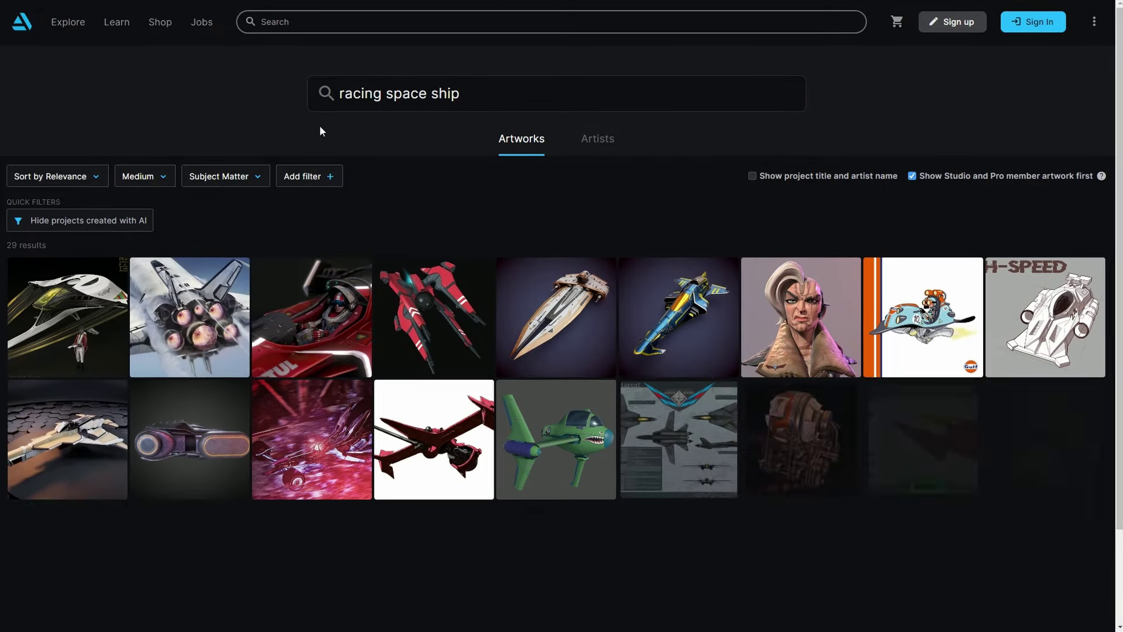
scroll(320, 125, "down", 1)
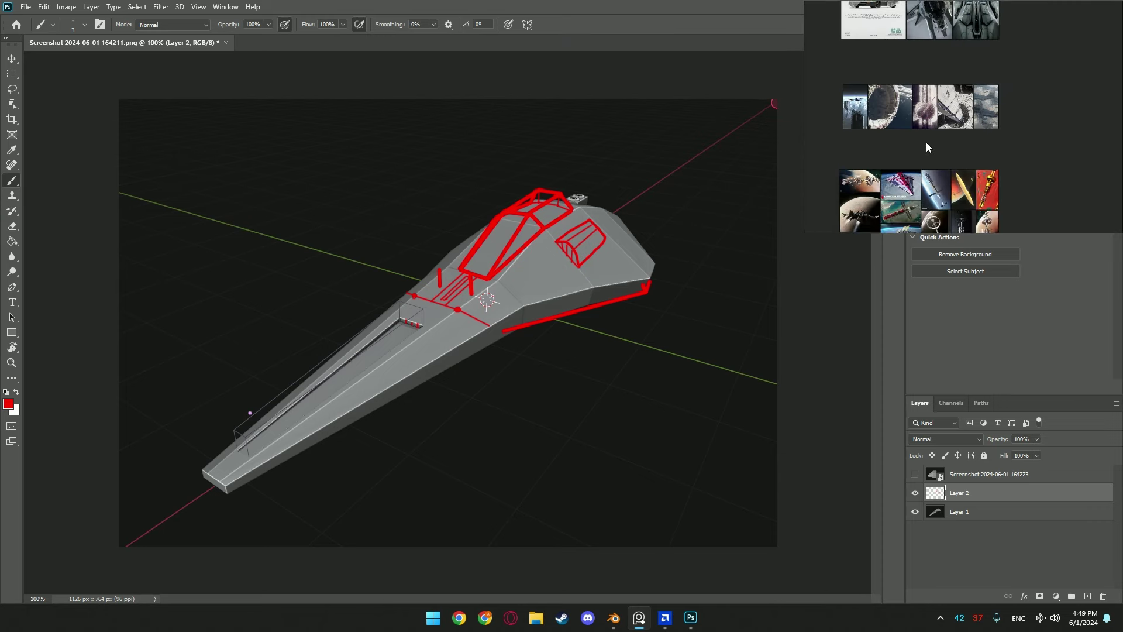
Examine the red AG Systems ship concept sheets on the reference board beside the marked-up blockout in Photoshop.
scroll(930, 146, "down", 3)
scroll(935, 149, "up", 10)
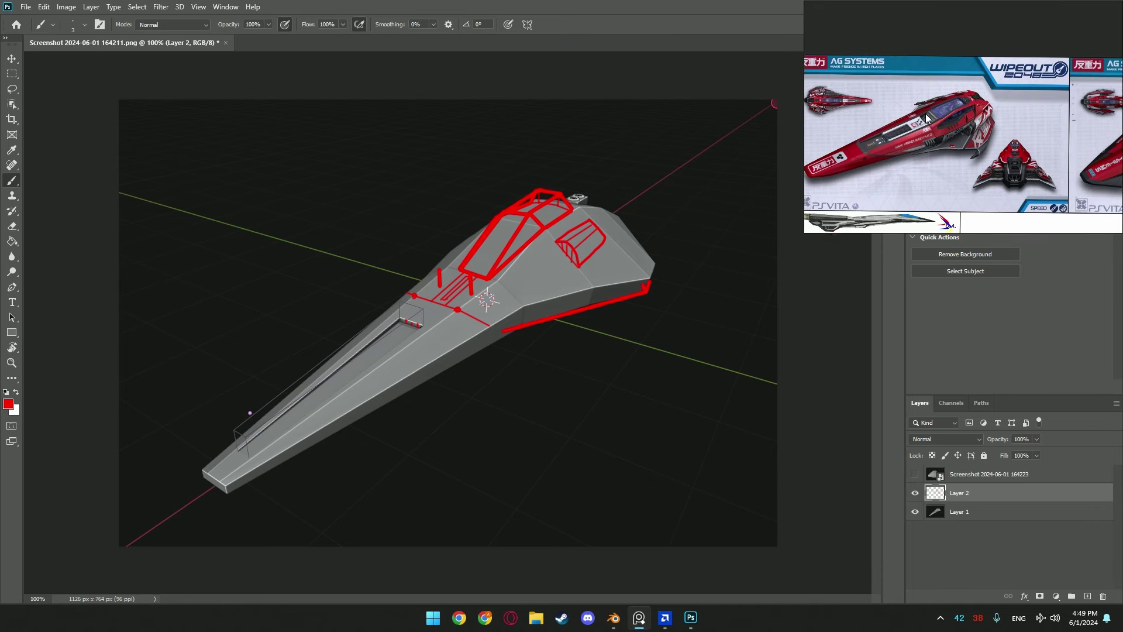
middle_click_drag(1011, 76, 984, 72)
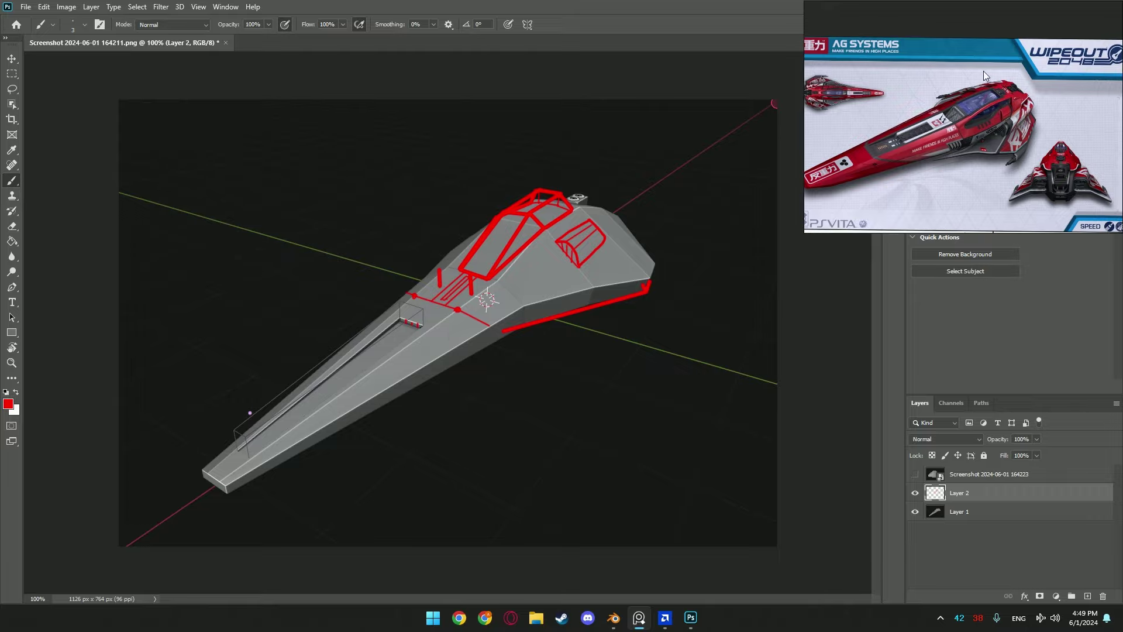
scroll(898, 108, "up", 6)
mouse_move(822, 76)
middle_mouse_down()
mouse_move(897, 108)
mouse_move(1011, 72)
mouse_move(819, 76)
middle_mouse_up()
scroll(1010, 119, "down", 5)
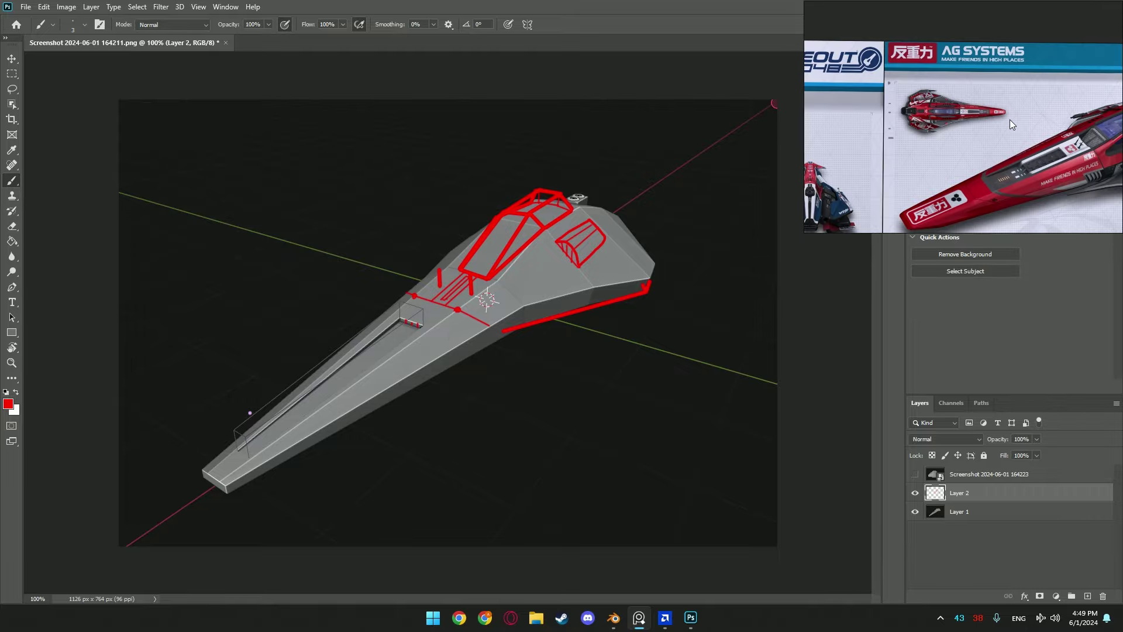
middle_click_drag(1010, 118, 819, 73)
Compare the in-game screenshots of the yellow racing ship with the red AG Systems sheets on the reference board.
scroll(975, 100, "down", 8)
scroll(976, 105, "up", 10)
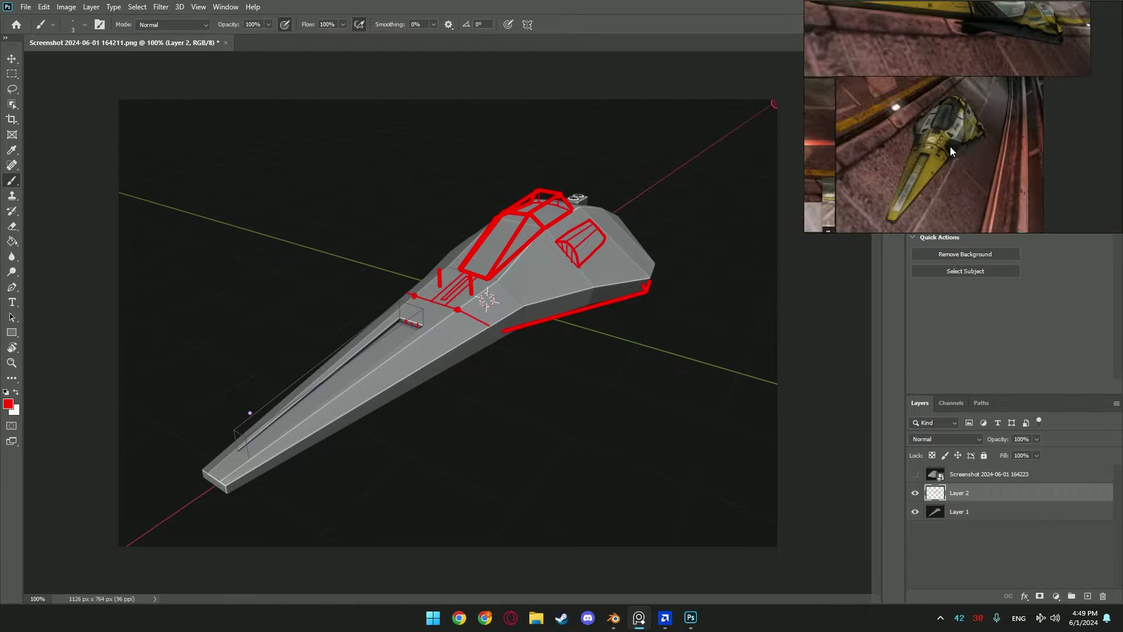
scroll(961, 170, "down", 10)
scroll(924, 130, "up", 6)
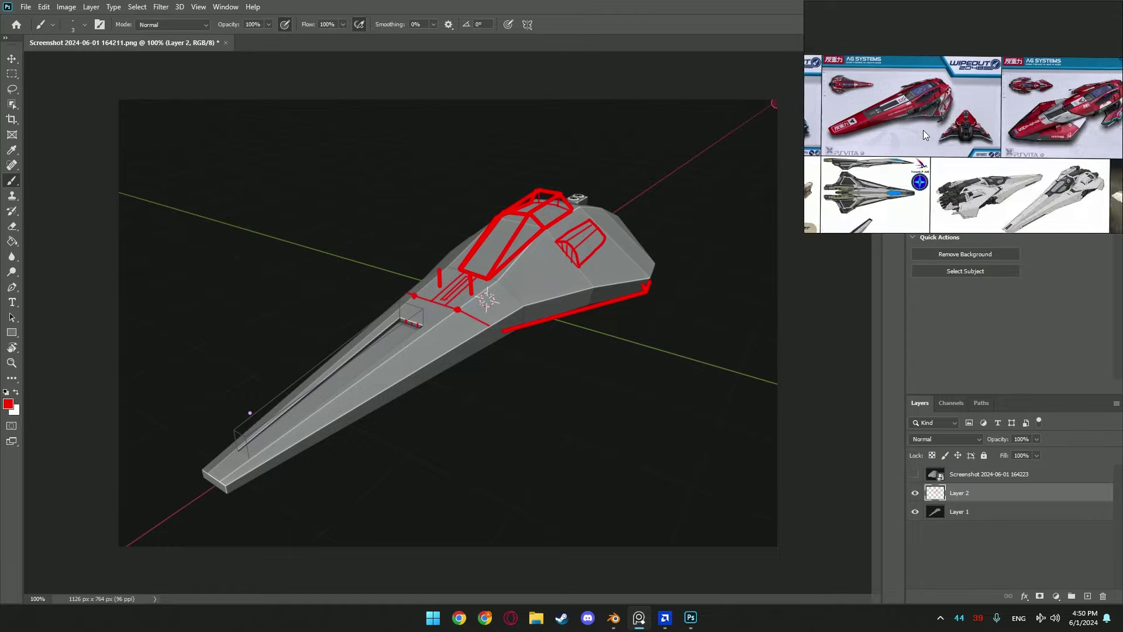
scroll(1038, 153, "down", 5)
scroll(931, 140, "up", 10)
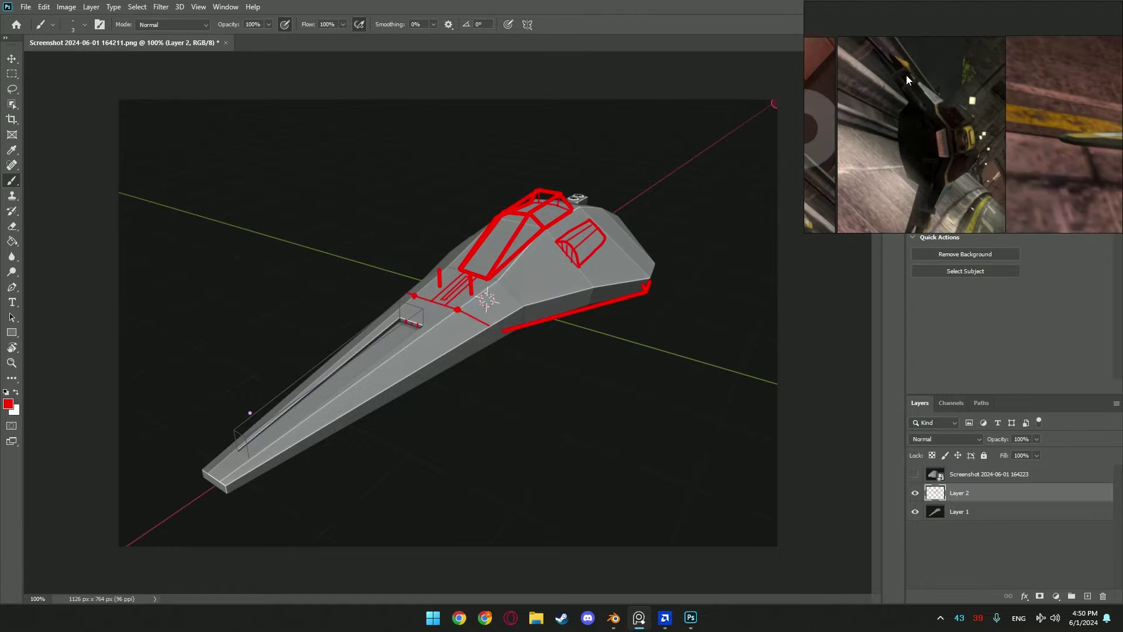
scroll(910, 90, "down", 10)
Examine the rear view and engine details of the red AG Systems ship on the reference board.
scroll(928, 152, "up", 8)
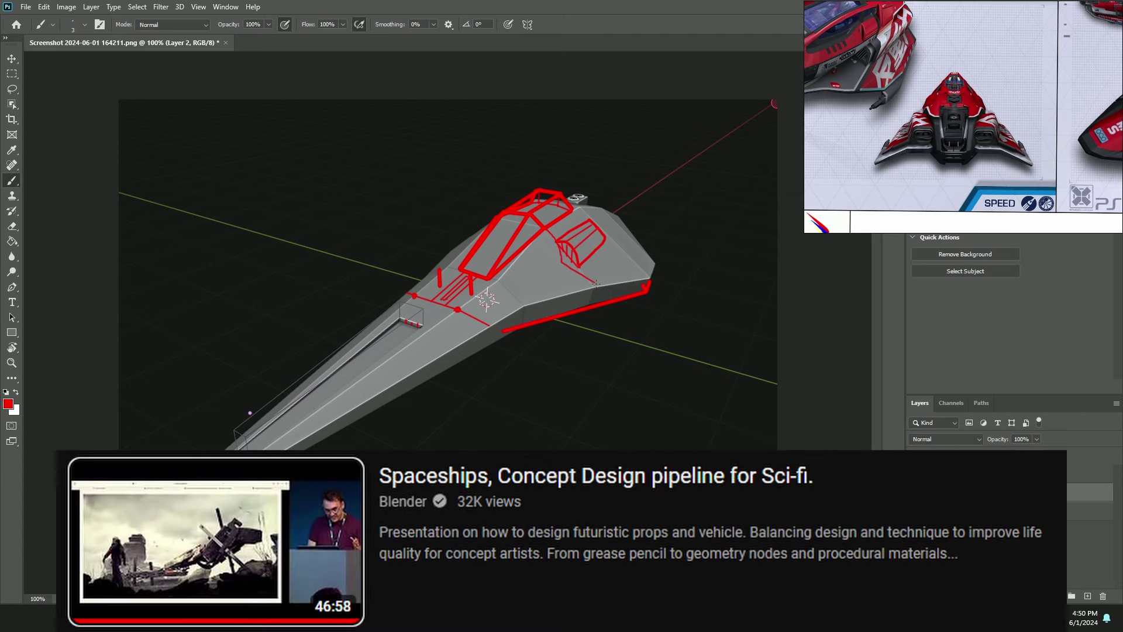
scroll(1022, 97, "up", 5)
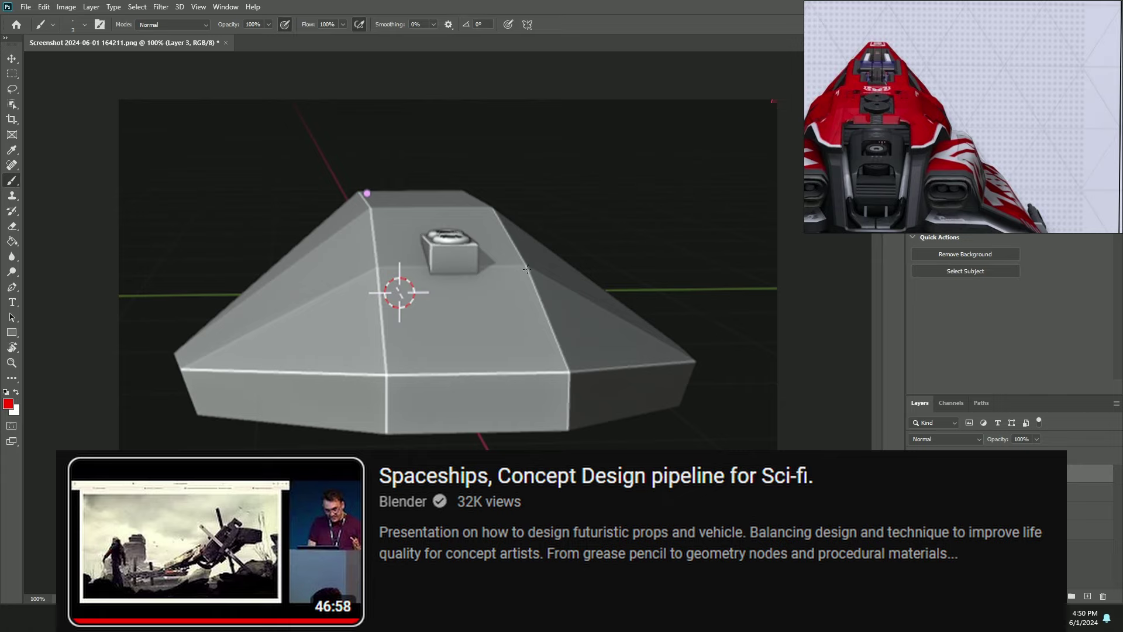
scroll(897, 152, "up", 5)
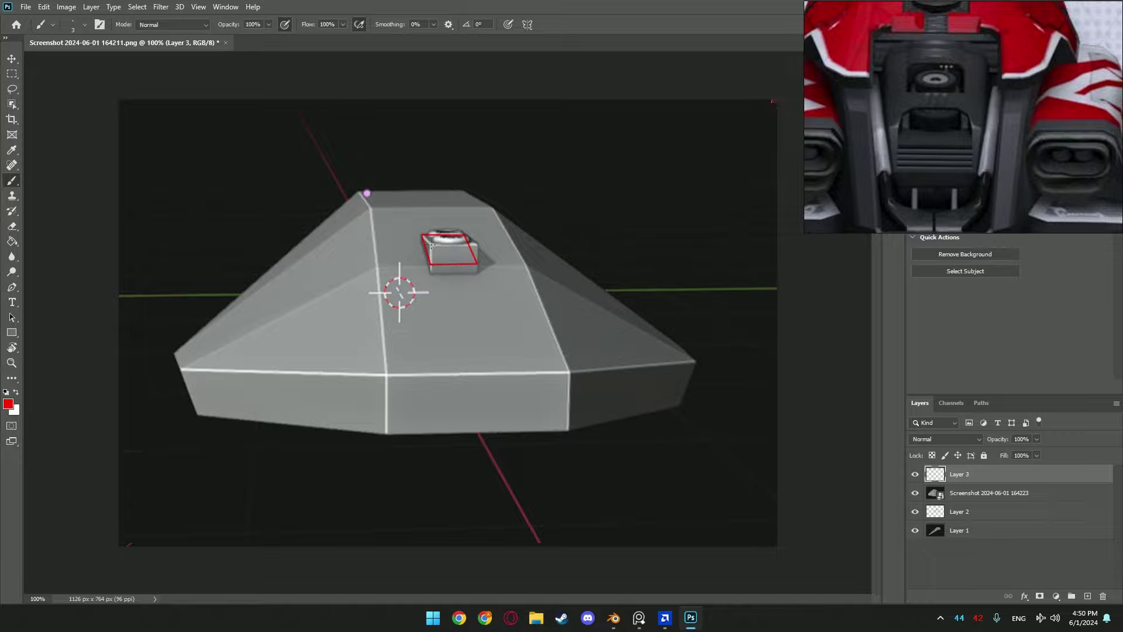
Examine the yellow racing ship's rear and top views on the reference board for engine and tail shapes.
scroll(919, 155, "down", 12)
middle_click_drag(982, 174, 938, 110)
scroll(939, 110, "up", 12)
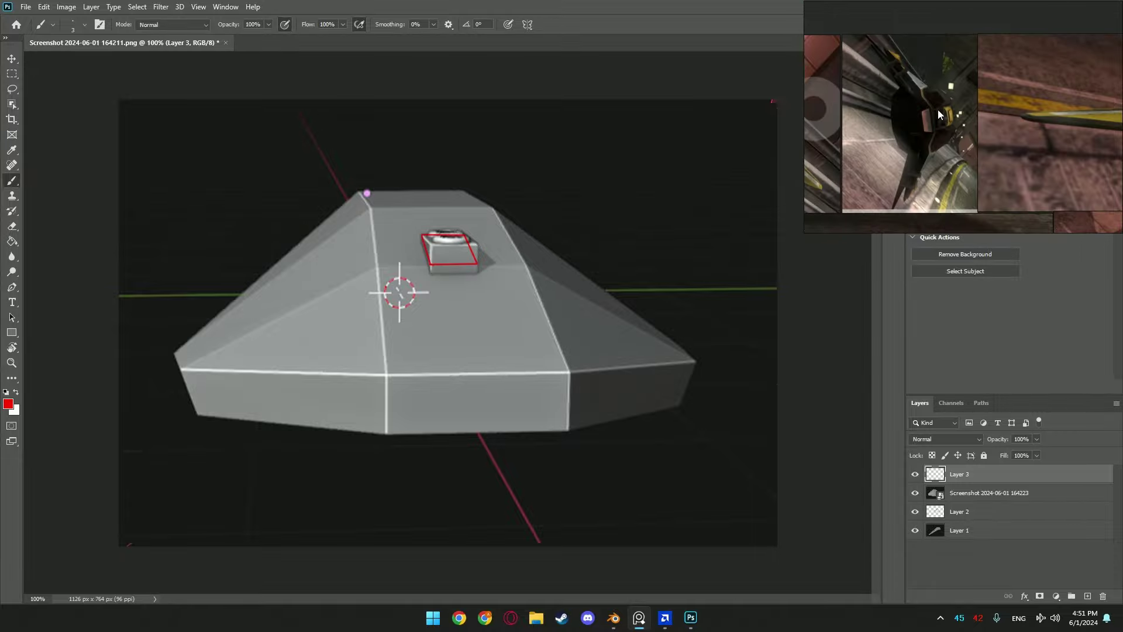
scroll(946, 130, "down", 5)
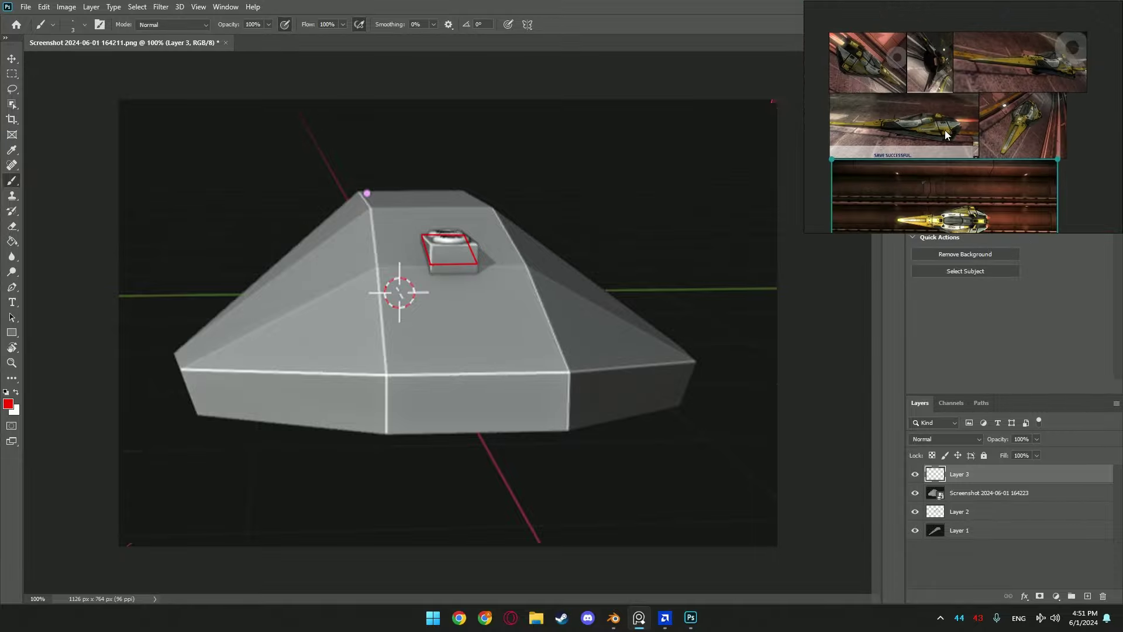
scroll(922, 128, "up", 6)
scroll(969, 131, "down", 5)
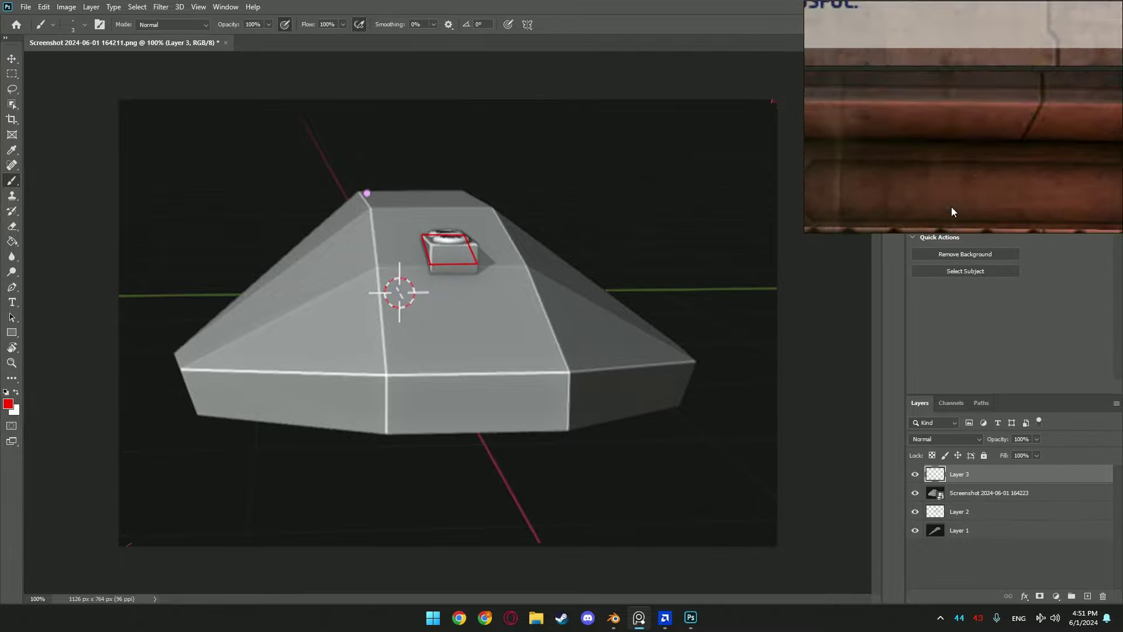
scroll(929, 145, "up", 3)
scroll(959, 124, "down", 4)
scroll(965, 156, "down", 4)
scroll(947, 136, "up", 4)
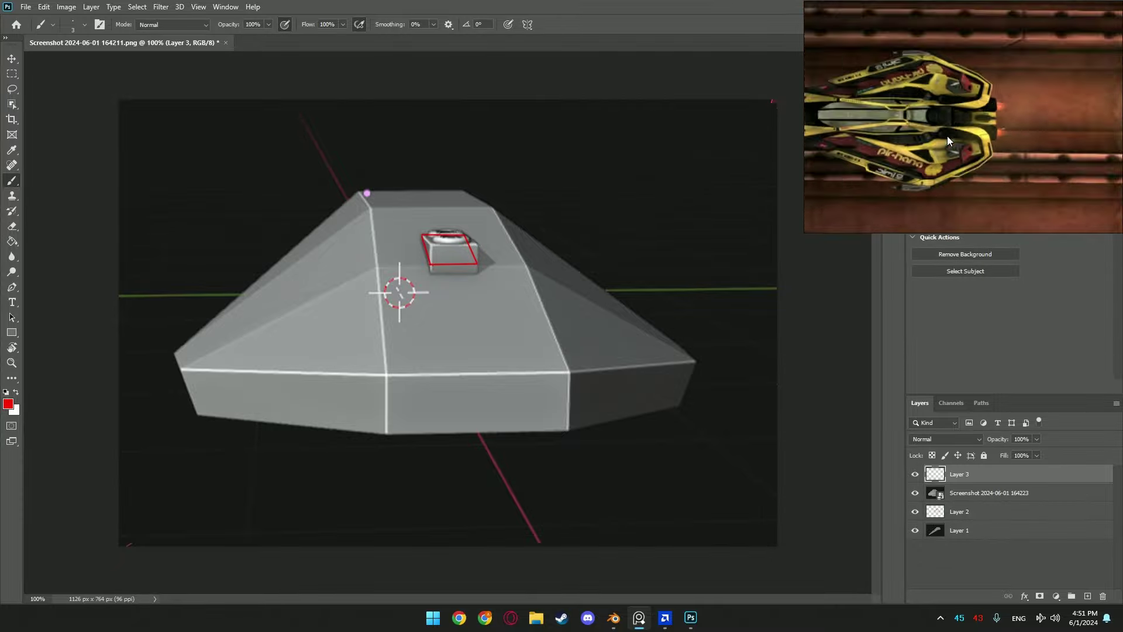
scroll(947, 136, "down", 3)
scroll(911, 85, "up", 3)
scroll(911, 85, "down", 8)
Examine the collection of other sci-fi spaceship concepts on the reference board for engine and hull details.
middle_click_drag(969, 117, 921, 118)
scroll(921, 118, "down", 2)
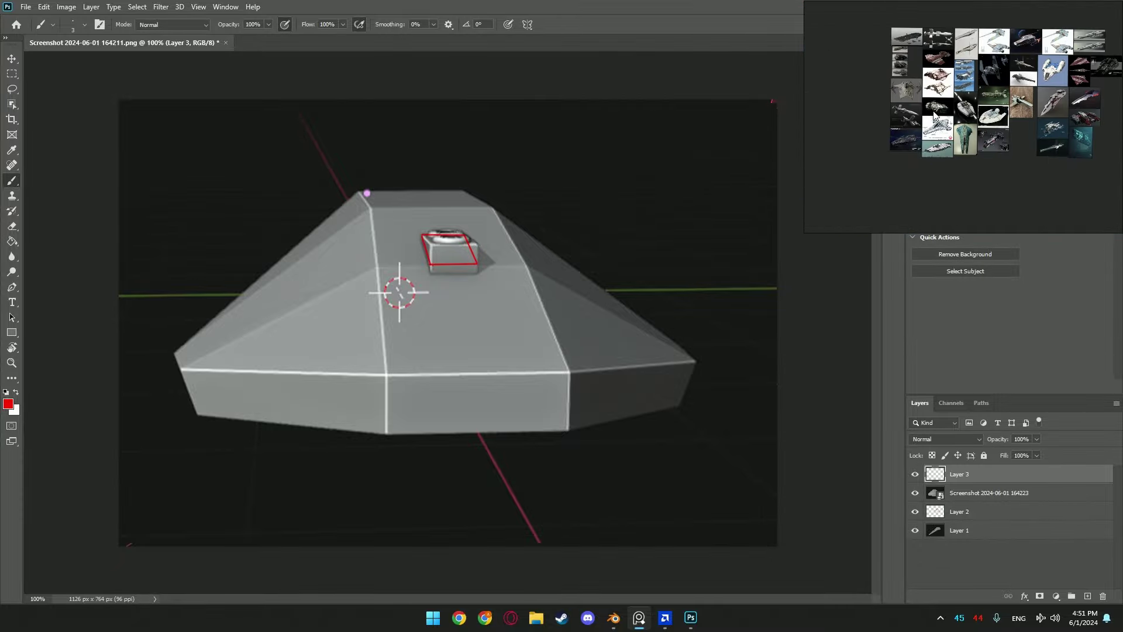
scroll(939, 102, "up", 8)
scroll(1052, 100, "down", 3)
scroll(970, 129, "up", 5)
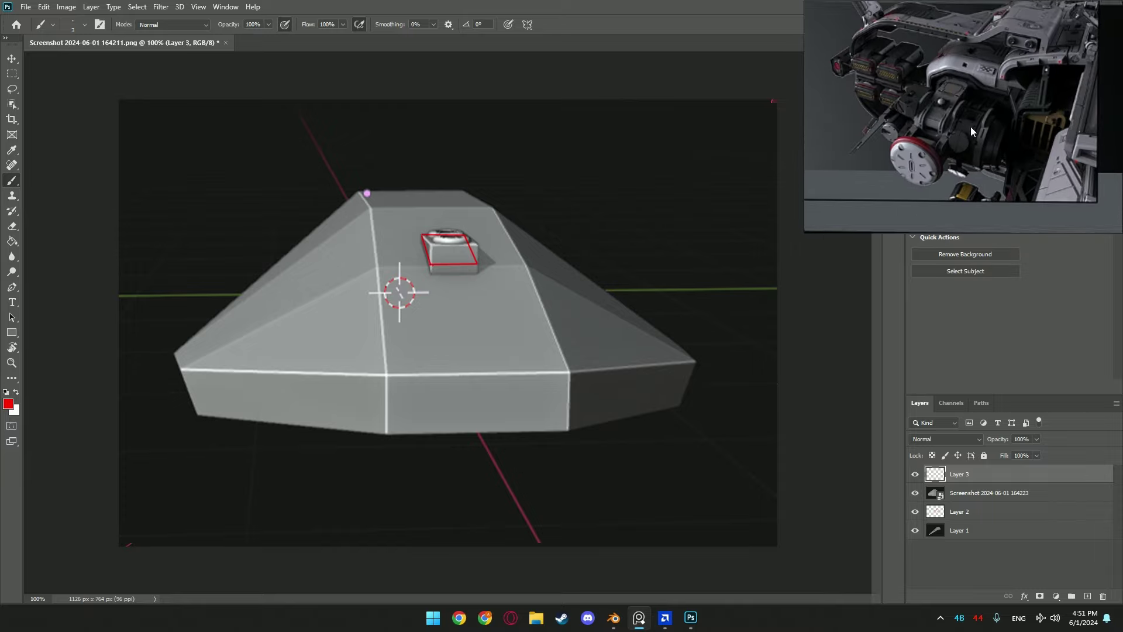
scroll(862, 98, "down", 2)
scroll(928, 37, "down", 4)
scroll(998, 137, "up", 4)
scroll(998, 134, "down", 3)
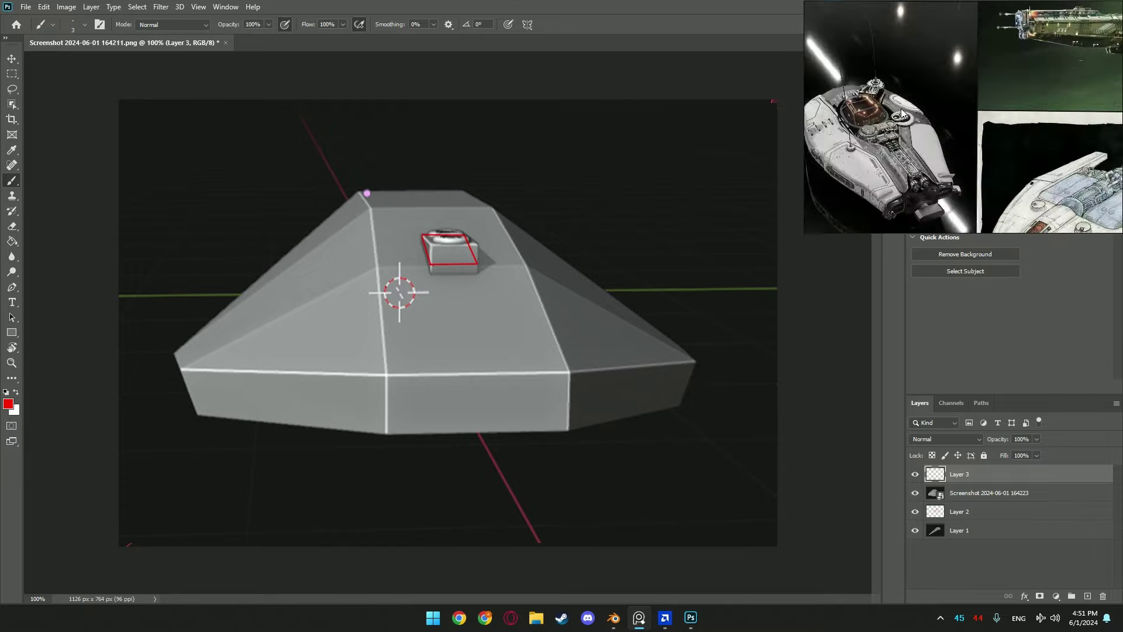
scroll(971, 141, "up", 4)
scroll(936, 149, "down", 4)
middle_click_drag(967, 134, 992, 205)
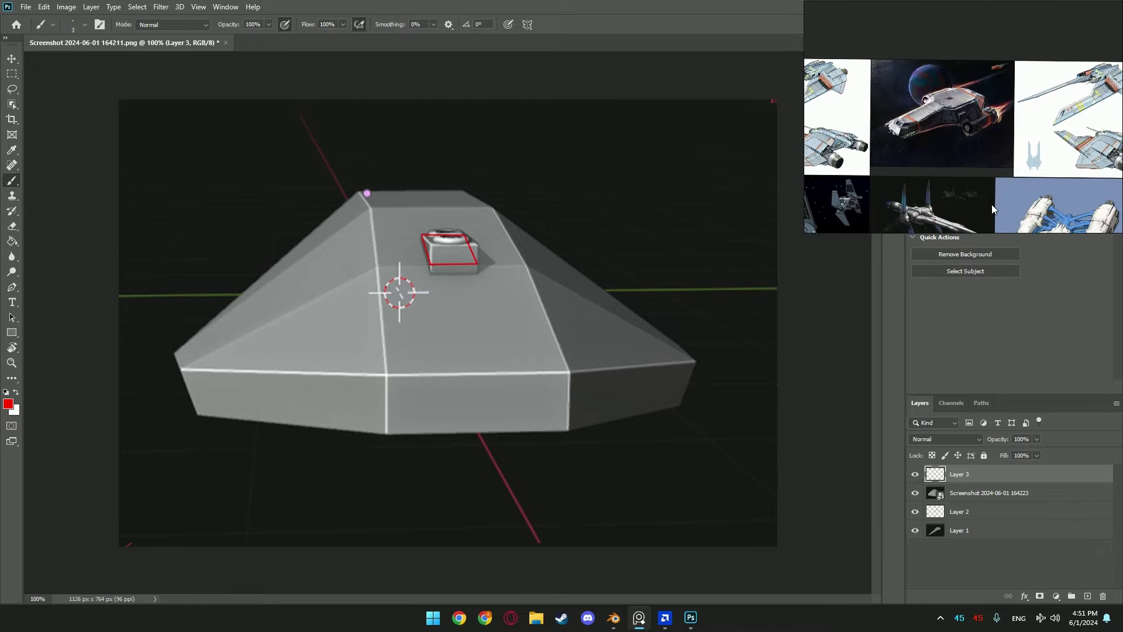
scroll(992, 204, "up", 3)
scroll(978, 107, "down", 6)
scroll(1000, 116, "up", 2)
scroll(1001, 120, "up", 5)
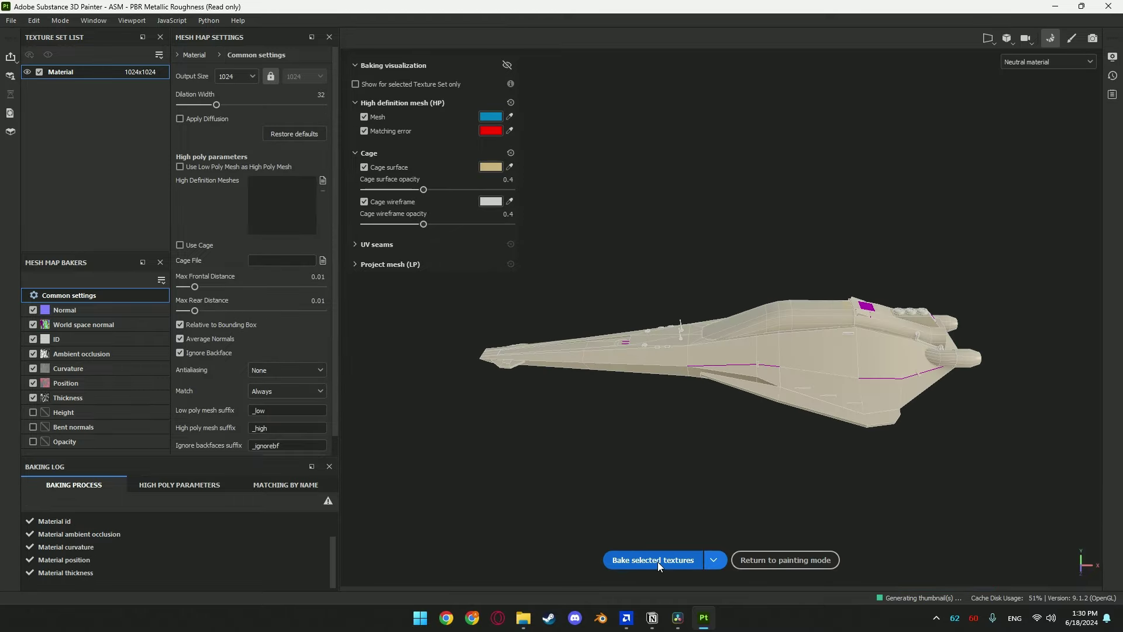
In Substance 3D Painter, leave mesh map baking and return to painting mode.
left_click(772, 561)
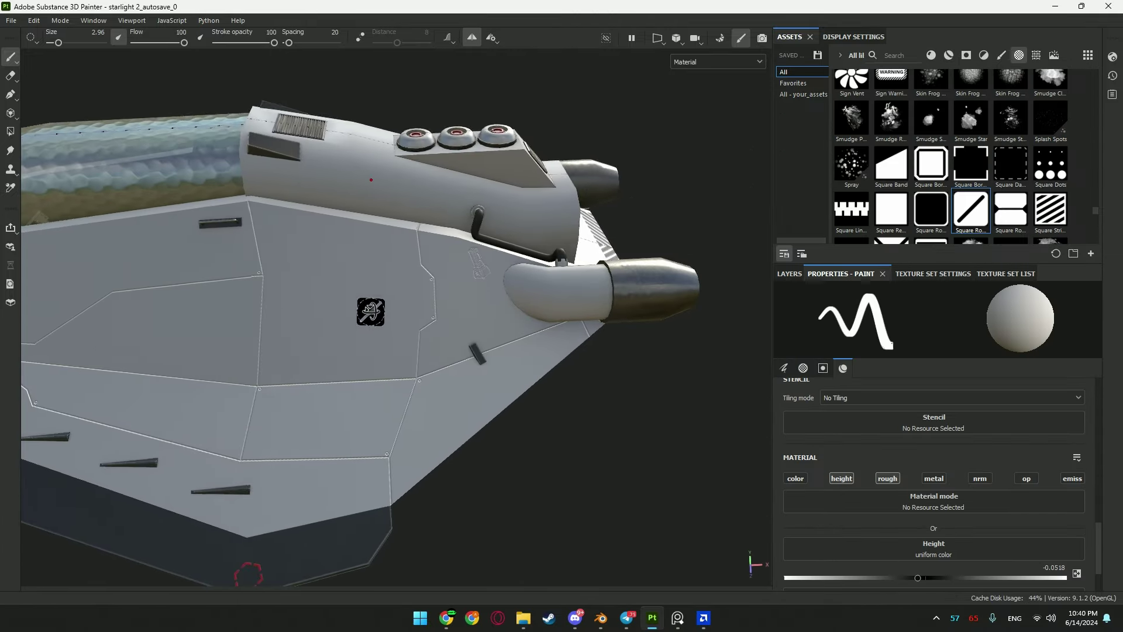
Stamp the diagonal-slash square alpha as a height detail on the ship's rear fuselage at brush size 2.13.
left_click_drag(371, 312, 389, 433, "alt")
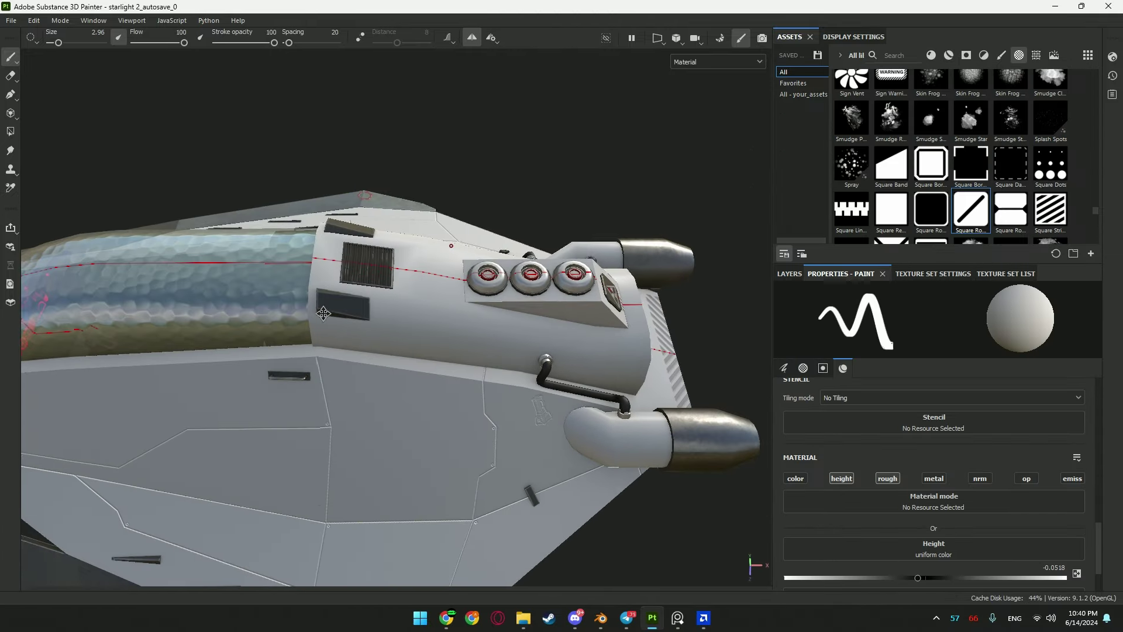
scroll(468, 345, "up", 5)
left_click(444, 329)
scroll(567, 414, "down", 5)
scroll(521, 404, "up", 5)
scroll(576, 378, "down", 6)
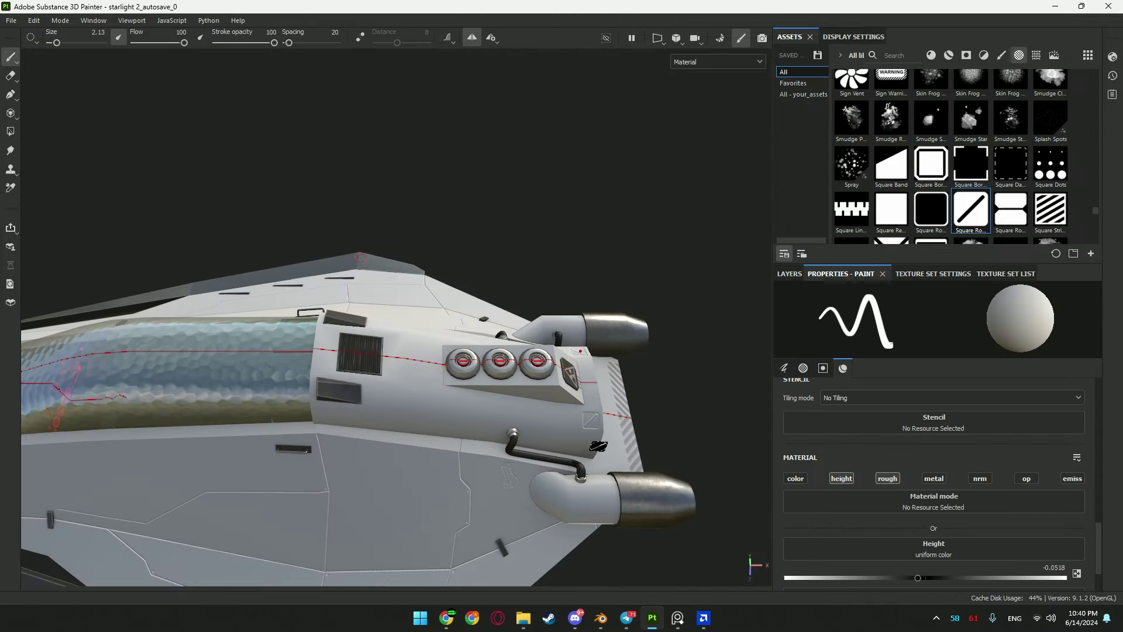
Choose the square border alpha with a white filled centre for painting the ship's rear section.
mouse_move(575, 377)
left_mouse_down("alt")
mouse_move(165, 338)
mouse_move(702, 240)
left_mouse_up("alt")
left_click(931, 164)
mouse_move(638, 292)
left_mouse_down("alt")
mouse_move(471, 350)
mouse_move(383, 349)
mouse_move(484, 343)
left_mouse_up("alt")
scroll(470, 350, "up", 6)
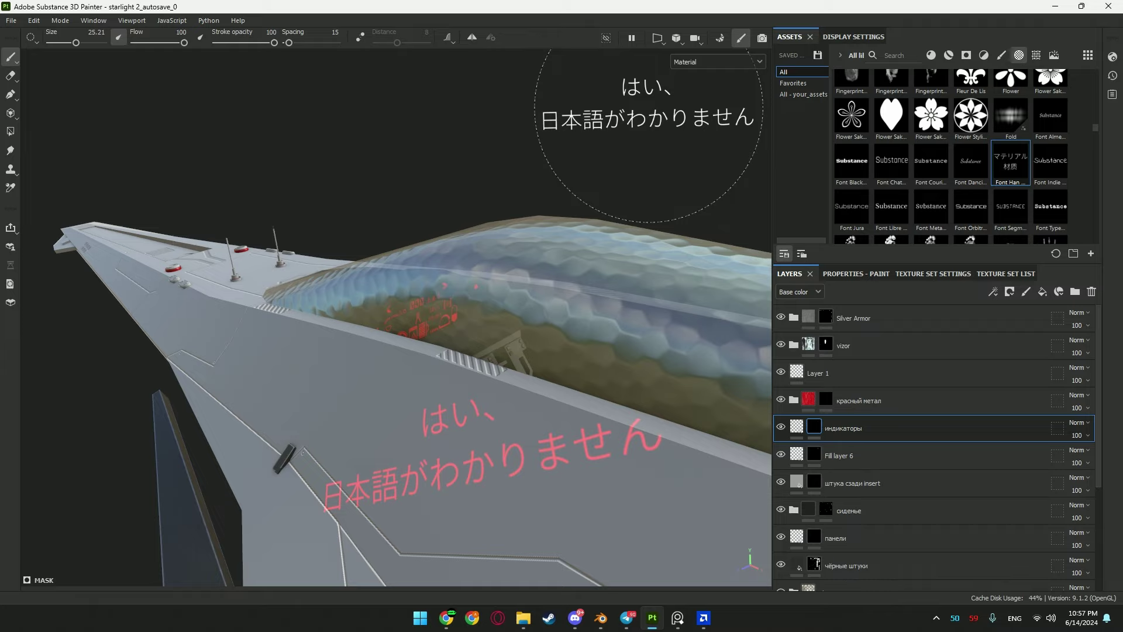
Examine the ship's side and canopy from several angles with the Japanese text alpha ready on the индикаторы mask.
left_click_drag(480, 289, 644, 250, "alt")
scroll(585, 304, "down", 7)
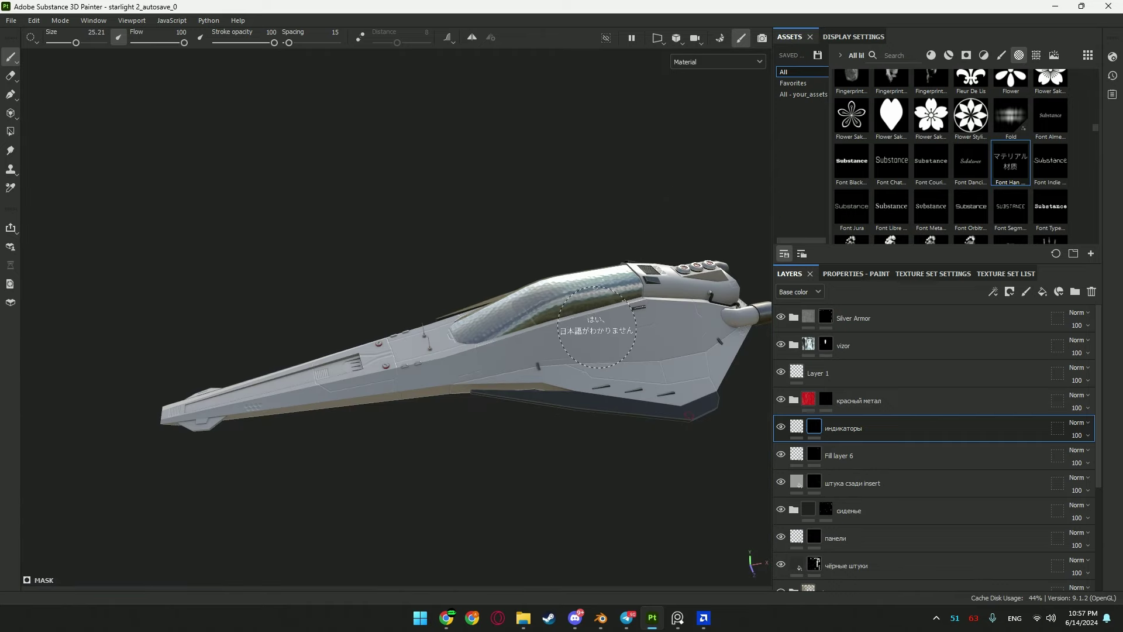
left_click_drag(602, 326, 620, 325, "alt")
middle_click_drag(620, 325, 509, 314, "alt")
left_click_drag(509, 314, 565, 335, "alt")
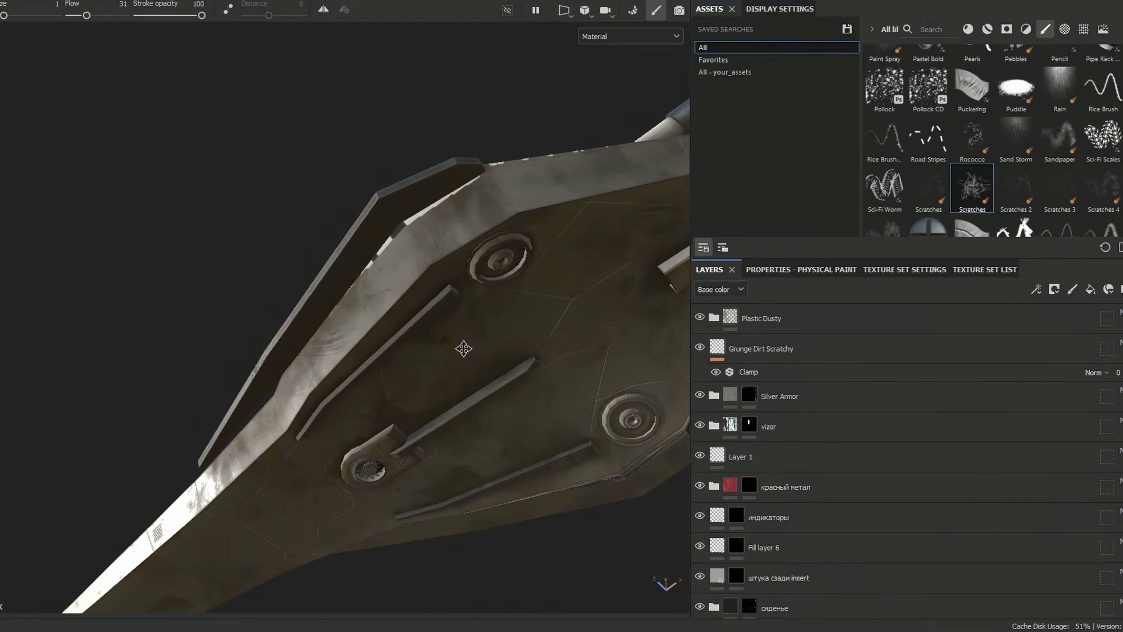
Examine the dirt and wear on the ship's underside around the round thrusters and raised fins.
left_click_drag(464, 271, 423, 347, "alt")
scroll(540, 393, "up", 3)
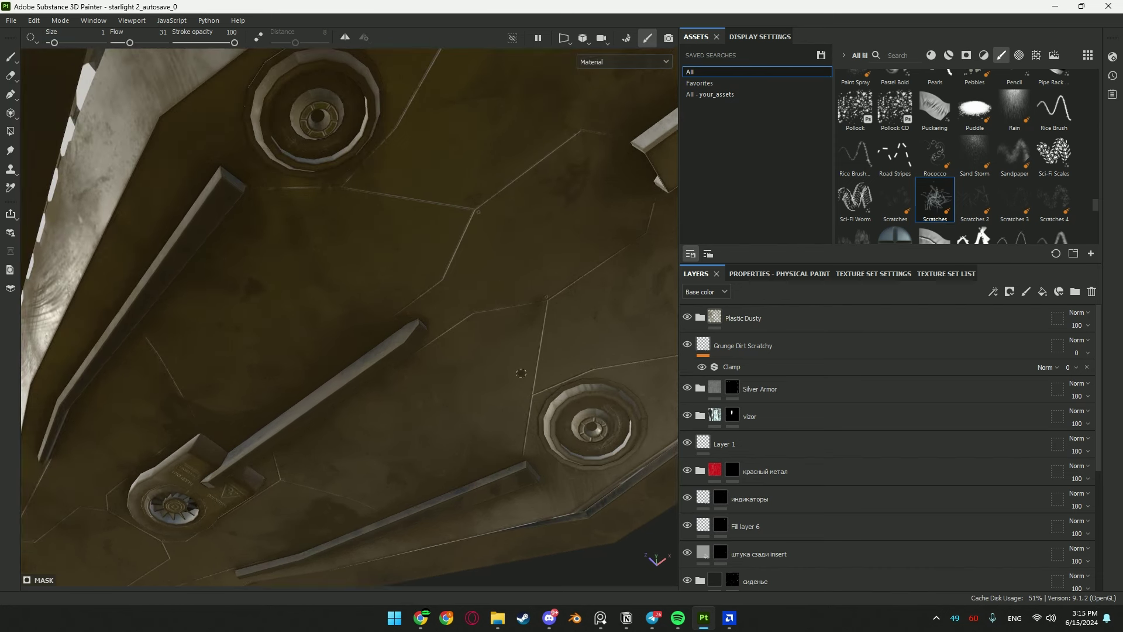
left_click_drag(521, 373, 477, 331, "alt")
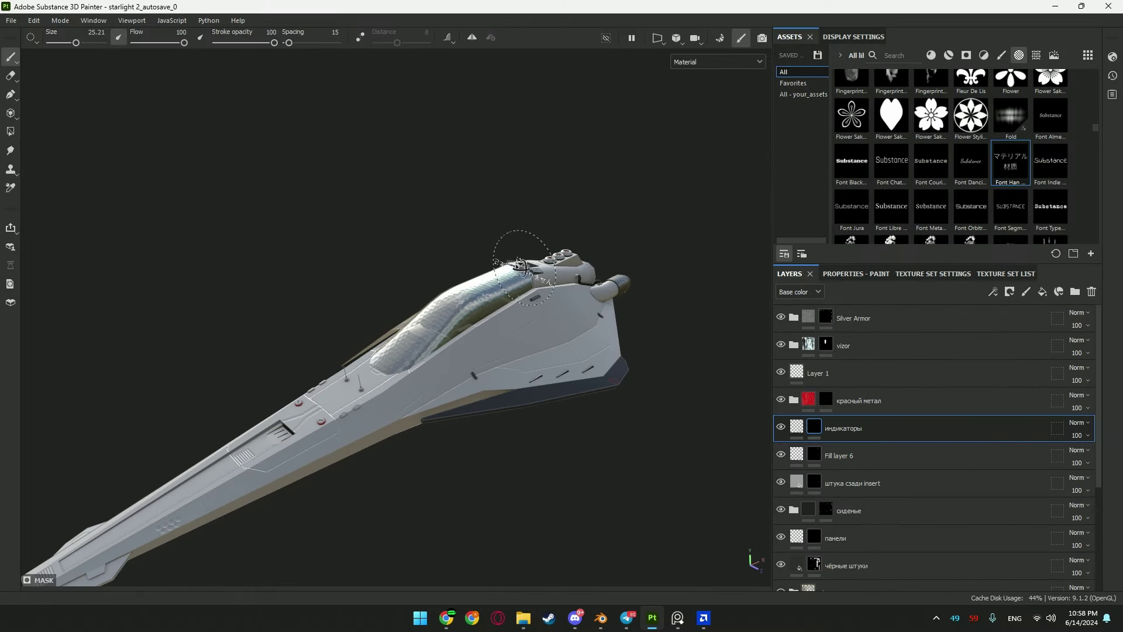
Turn the ship with its clean light grey hull around to examine it from another side.
left_click_drag(674, 270, 281, 283, "alt")
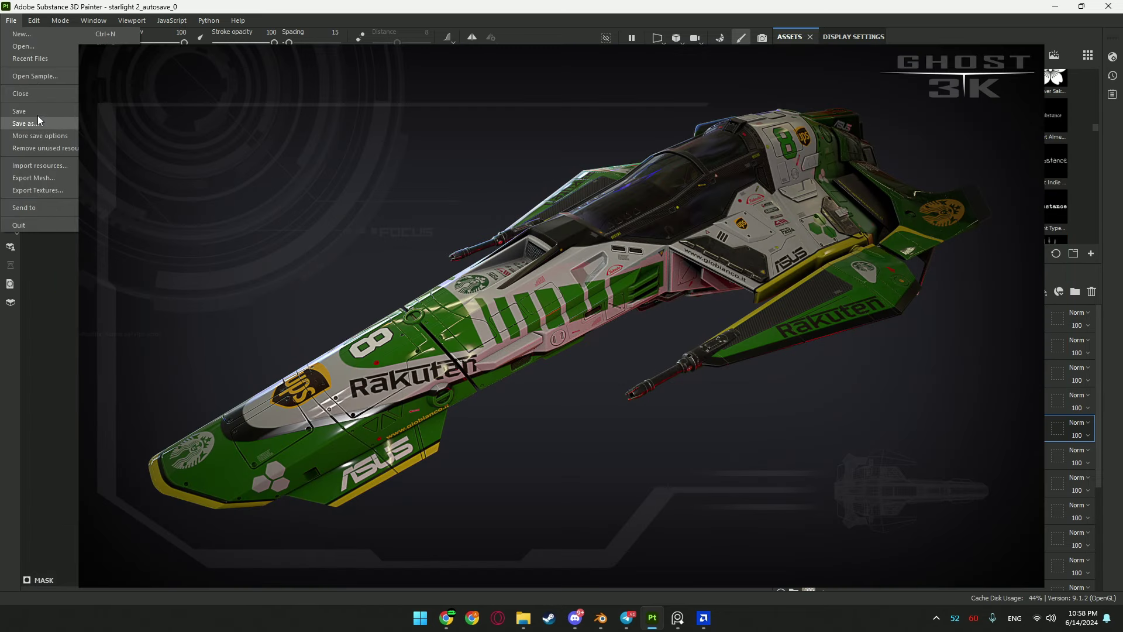
Save the Substance 3D Painter project of the textured ship.
left_click(34, 112)
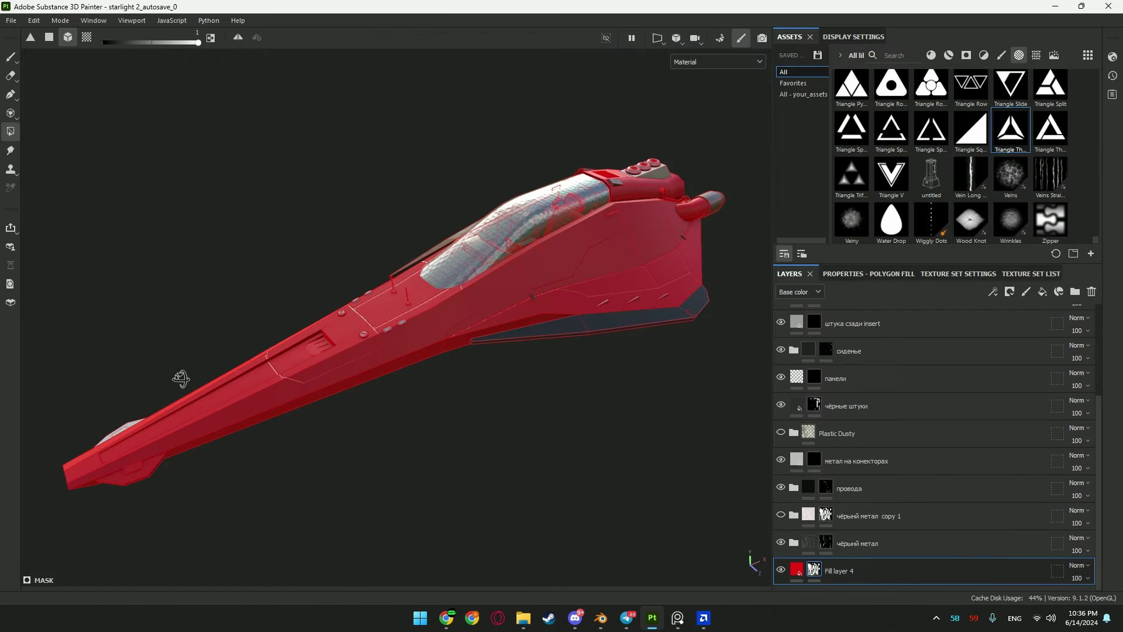
Switch the polygon fill to UV chunk mode for the red Fill layer 4 mask.
left_click_drag(181, 378, 479, 366, "alt")
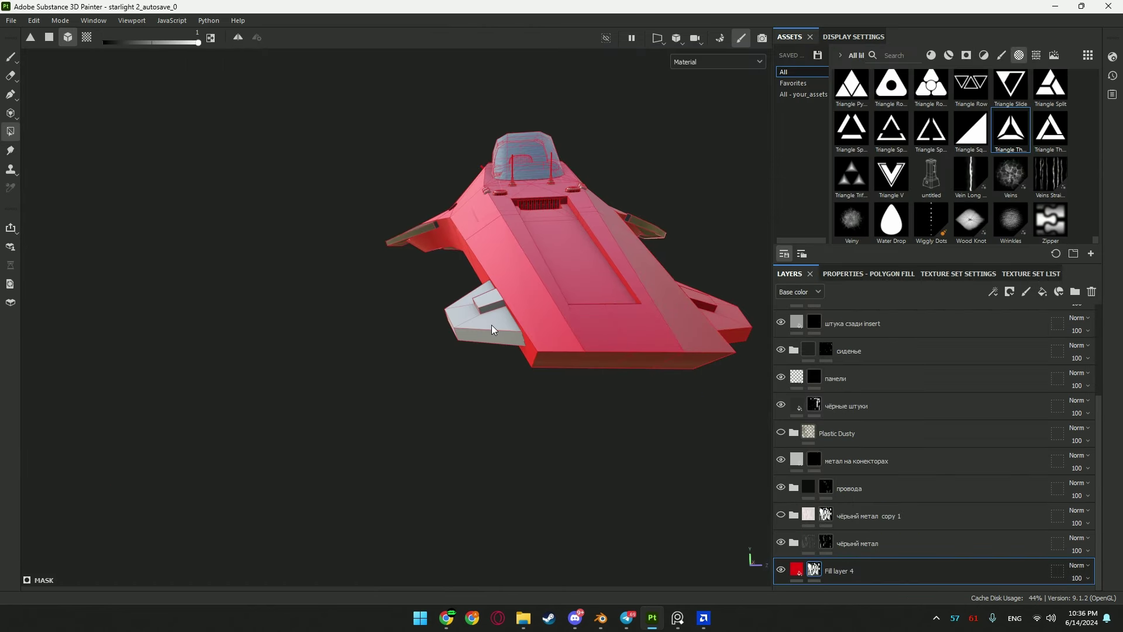
left_click(86, 37)
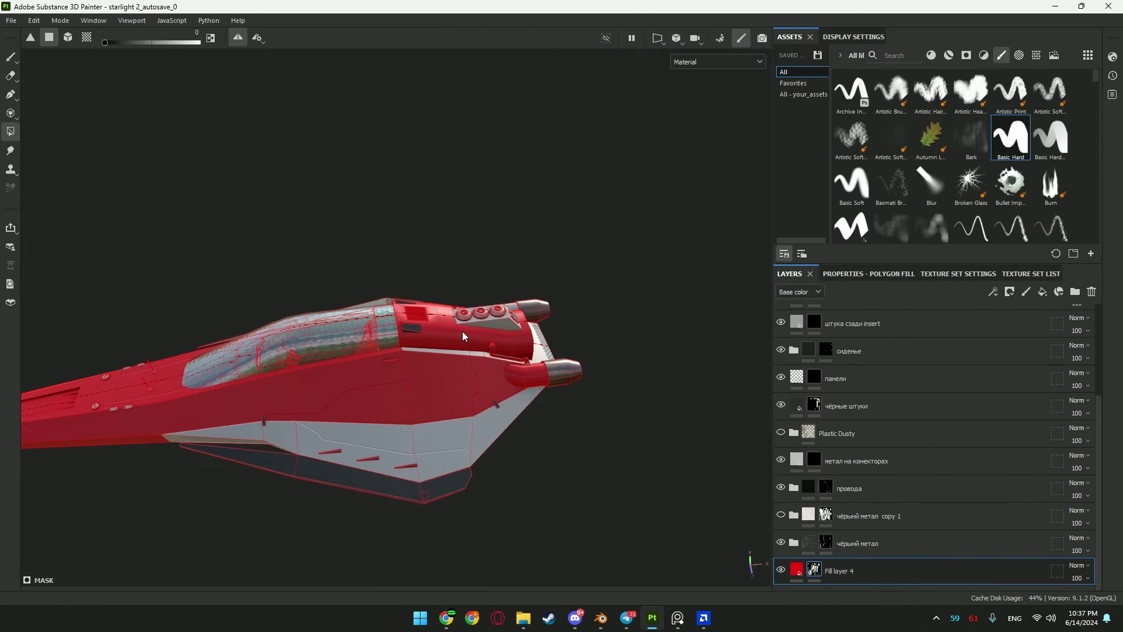
Set the polygon fill value to 1 for masking the red Fill layer 4 around the ship's rear engines.
left_click_drag(293, 351, 318, 343, "alt")
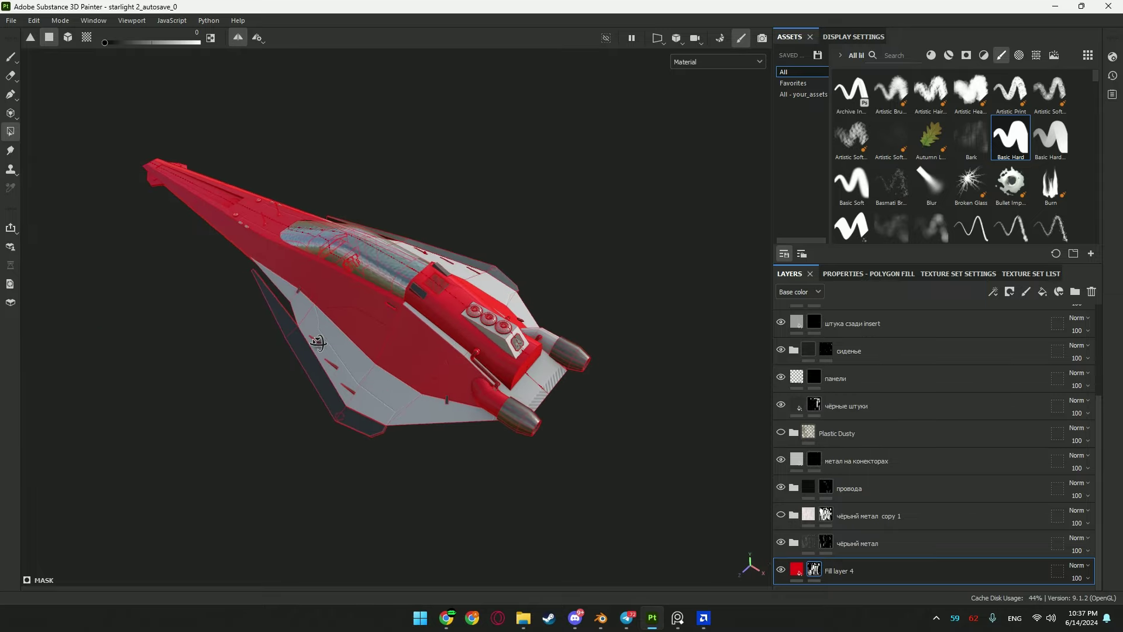
scroll(480, 353, "up", 5)
scroll(563, 404, "up", 2)
middle_click_drag(563, 405, 488, 302, "alt")
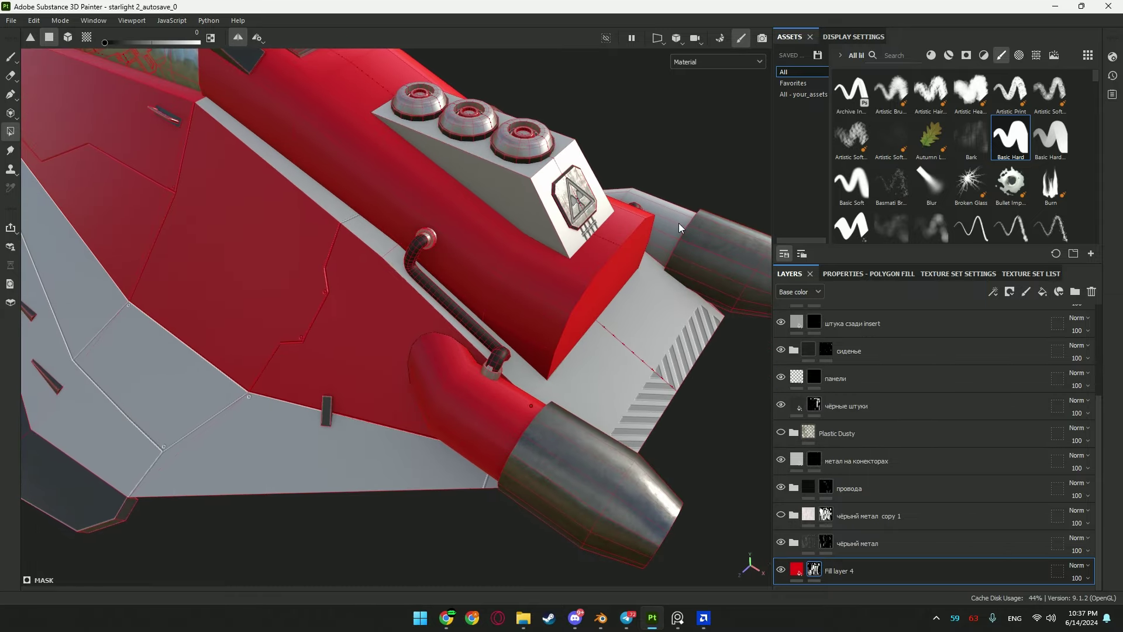
left_click_drag(679, 223, 551, 293, "alt")
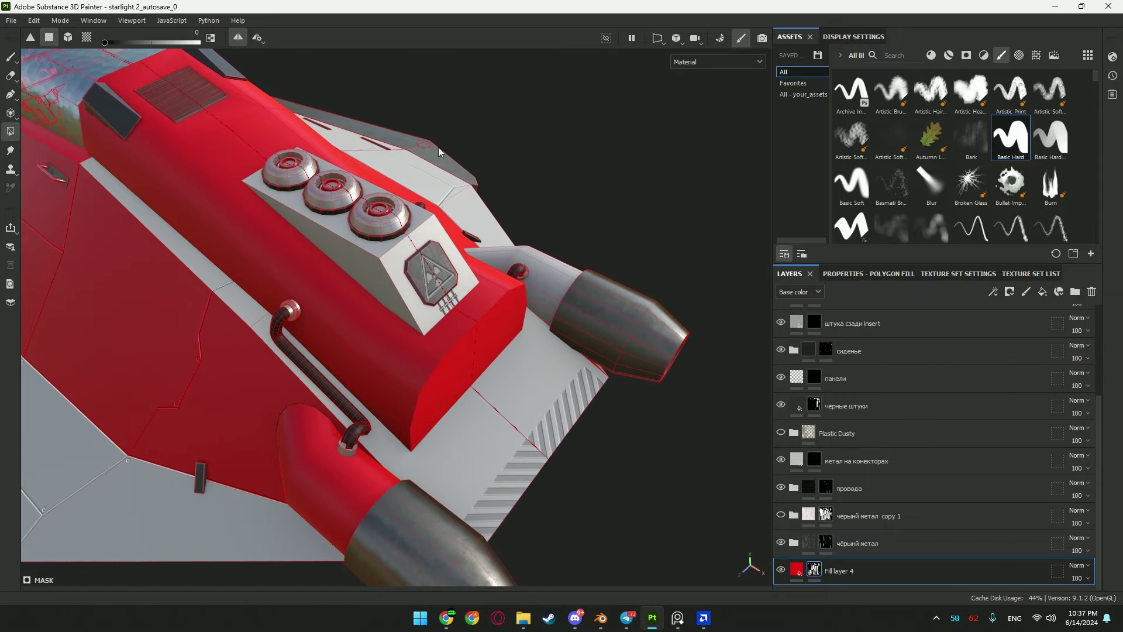
left_click_drag(440, 152, 357, 190, "alt")
middle_click_drag(363, 192, 477, 243, "alt")
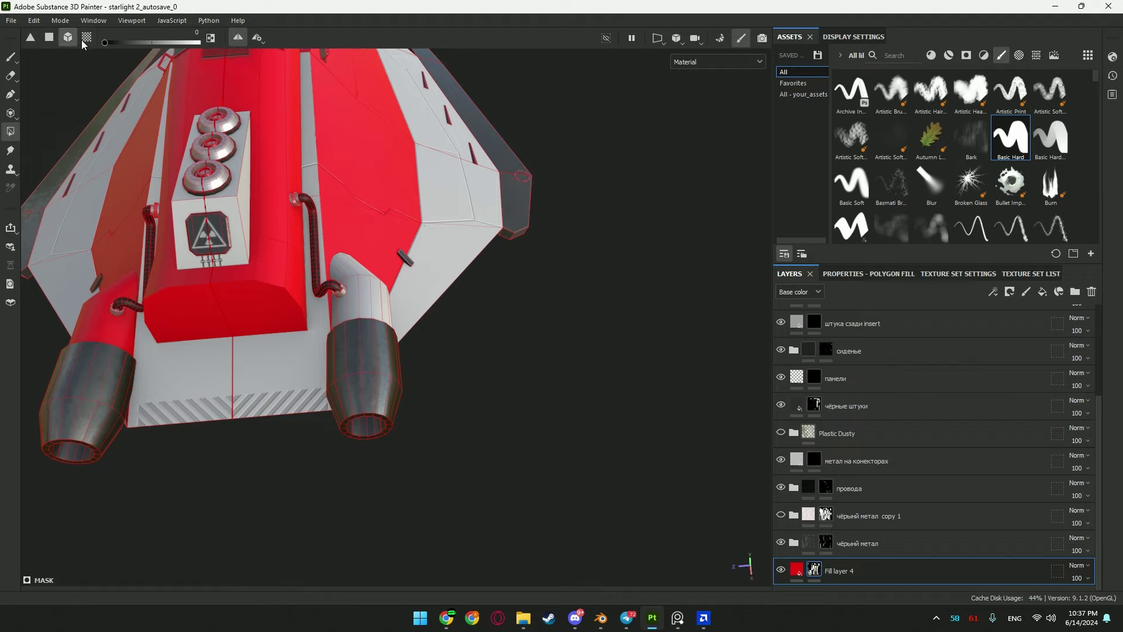
left_click_drag(105, 43, 413, 70)
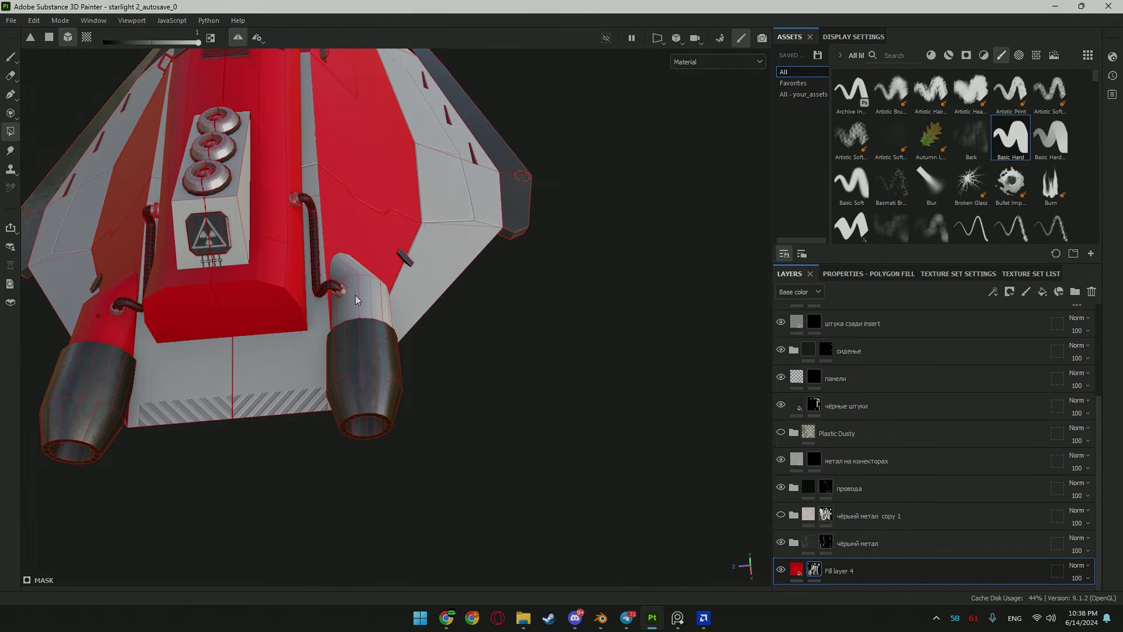
left_click_drag(350, 294, 519, 279, "alt")
middle_click_drag(519, 278, 584, 263, "alt")
left_click_drag(584, 264, 426, 246, "alt")
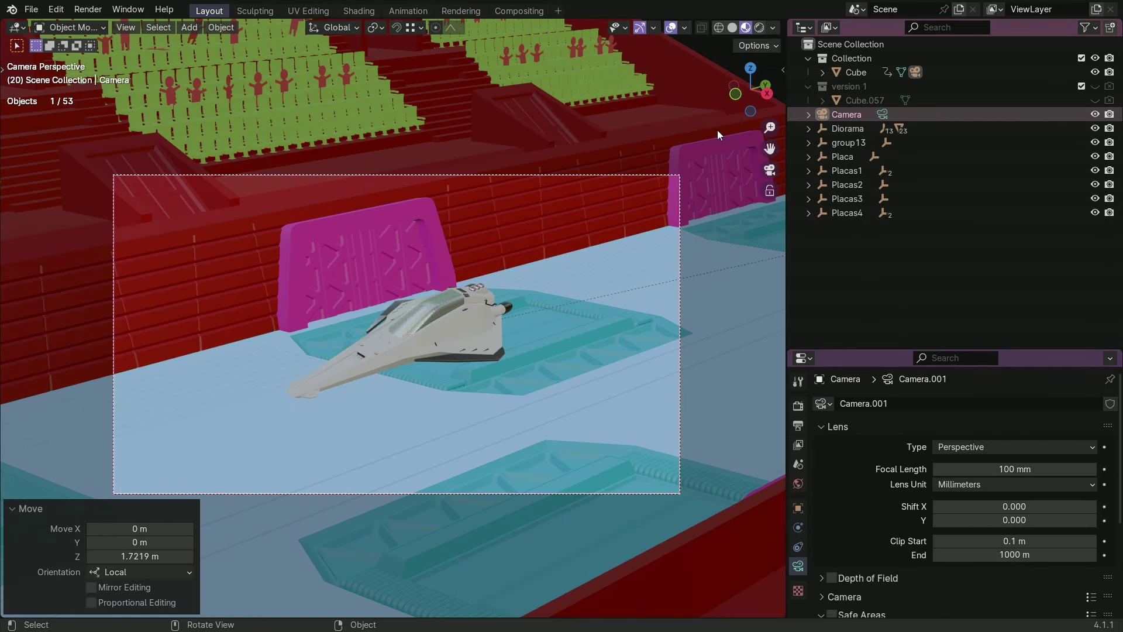
In Blender, select the magenta wall panel behind the ship in the stadium scene's camera view.
left_click(434, 240)
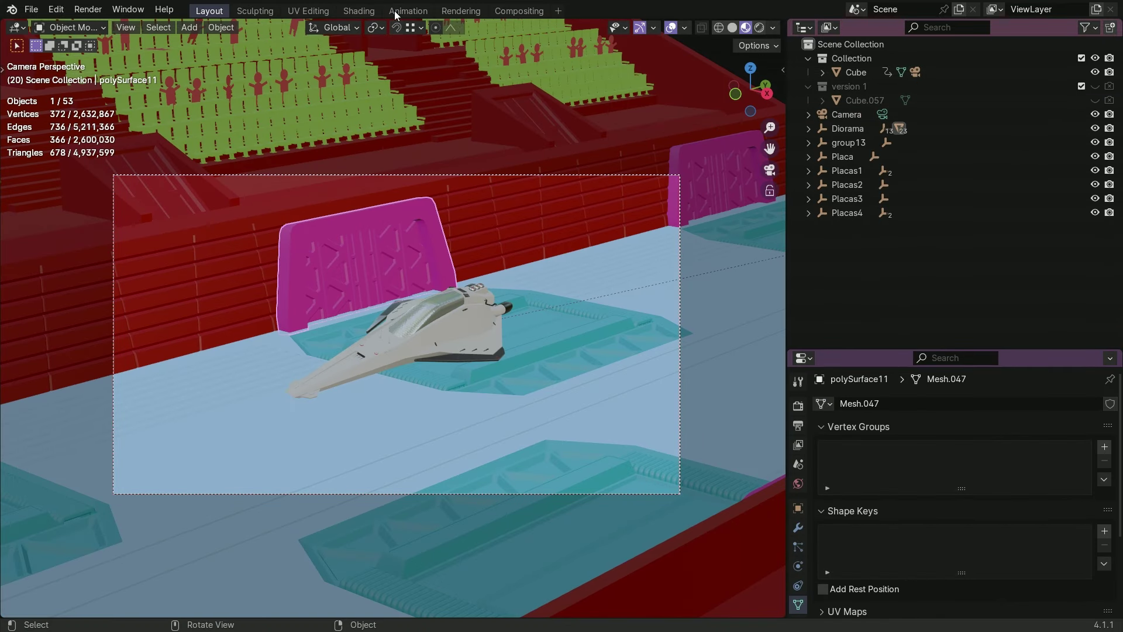
scroll(518, 241, "down", 2)
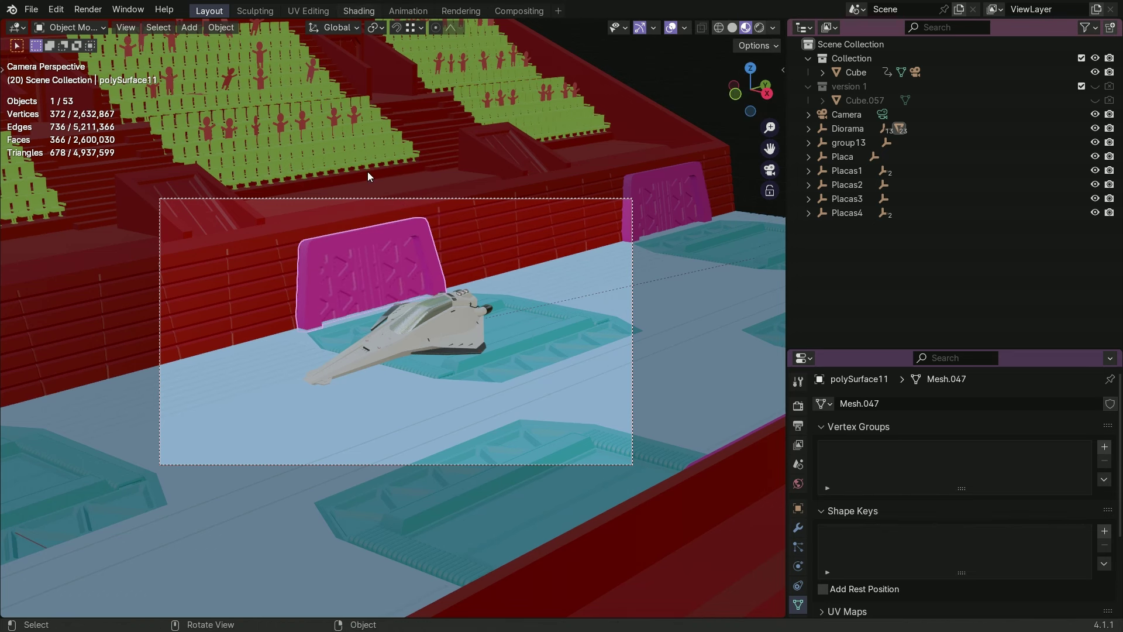
scroll(475, 443, "down", 1)
scroll(484, 449, "up", 4)
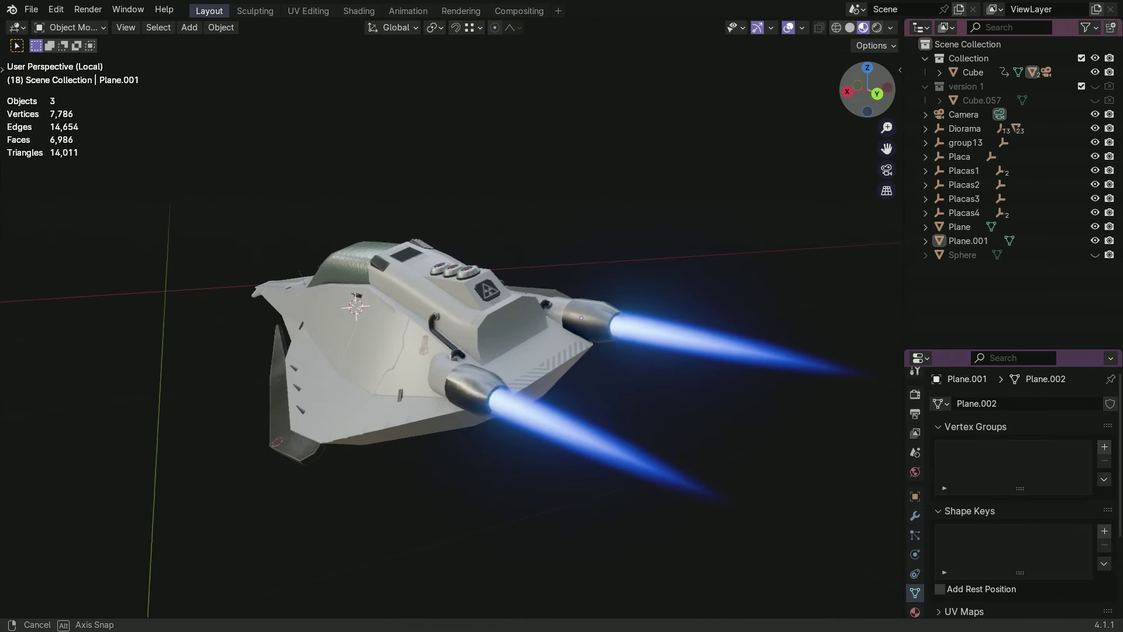
Examine the ship's rear and its blue engine flames from another angle.
middle_click_drag(444, 316, 351, 324)
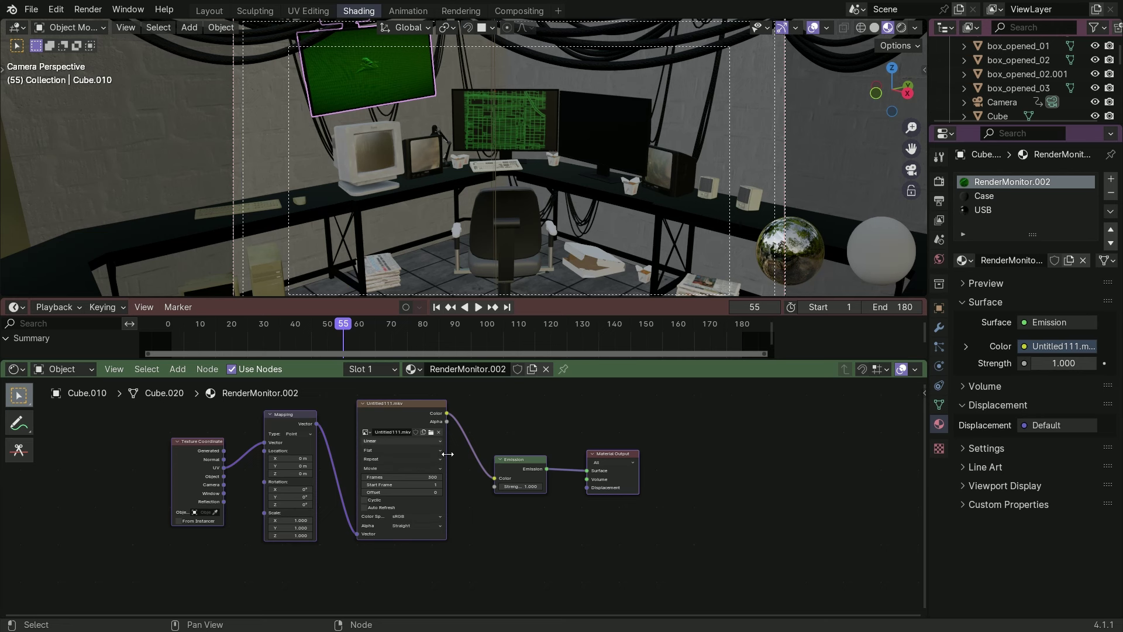
Try to enter #frame as the Frames value of the wall monitor's Untitled111.mkv movie texture and play the animation.
scroll(366, 469, "up", 2)
left_click(366, 469)
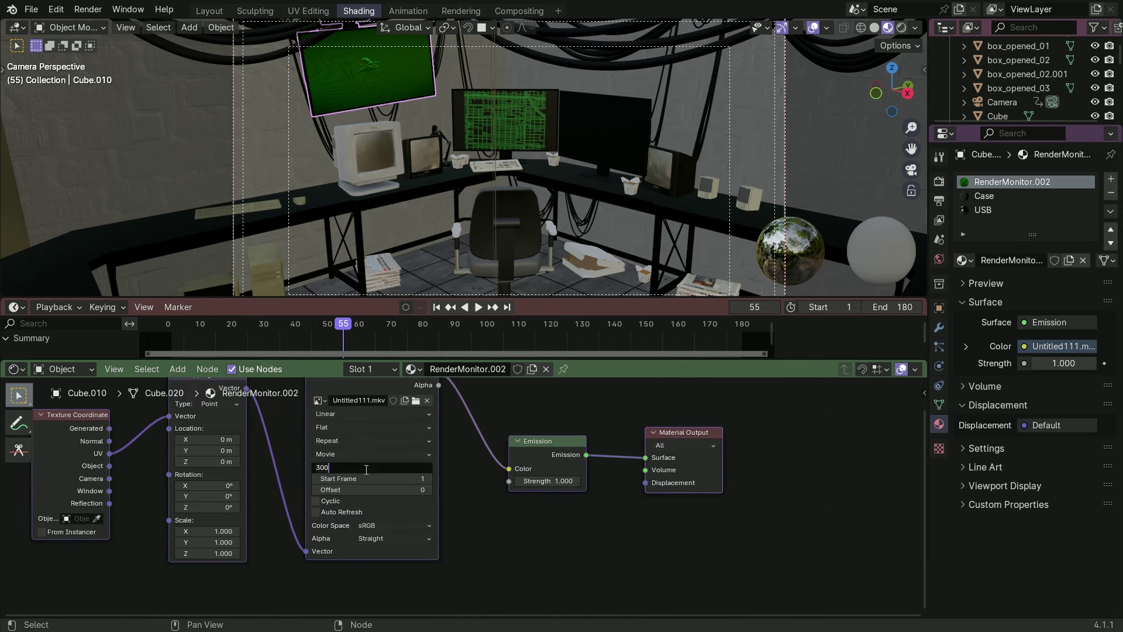
type("#frame")
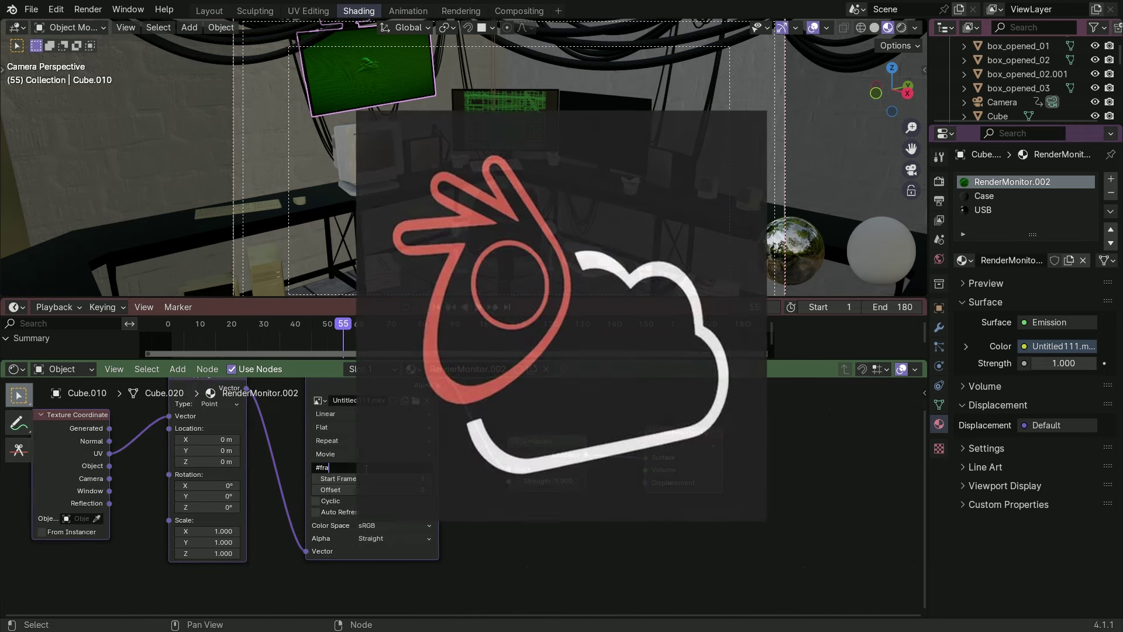
key("Return")
key("space")
key("space")
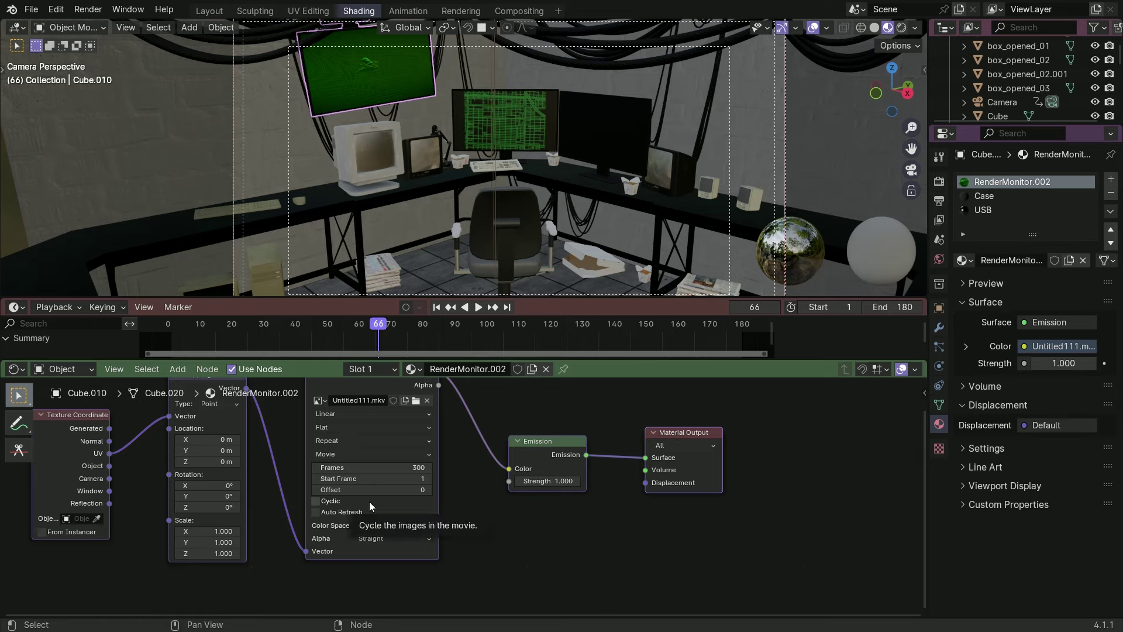
left_click(368, 468)
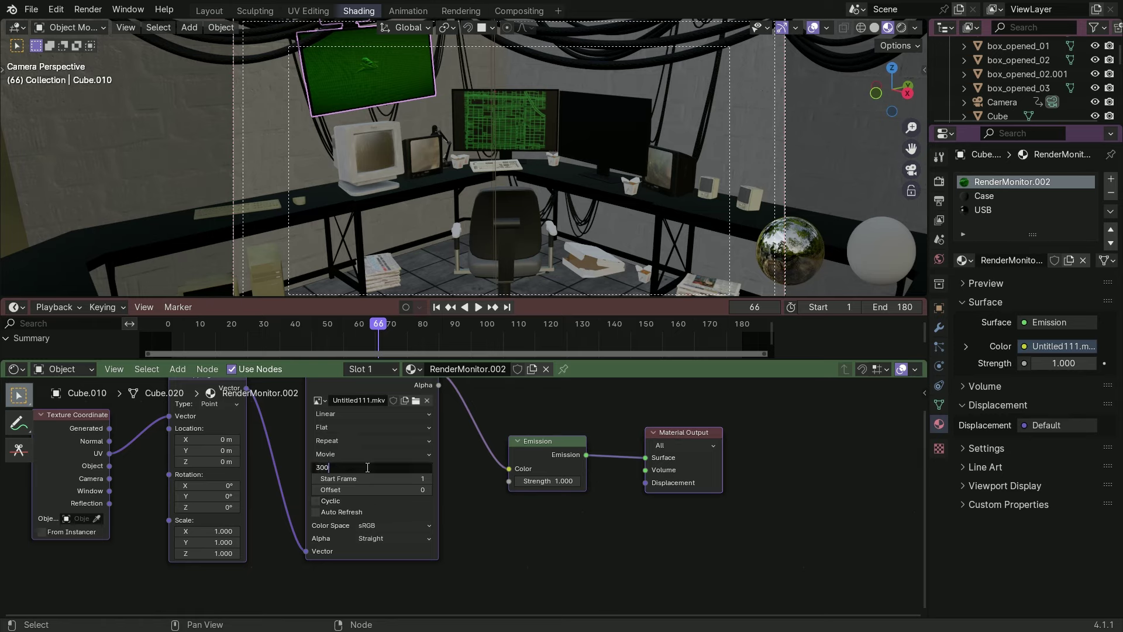
left_click(468, 463)
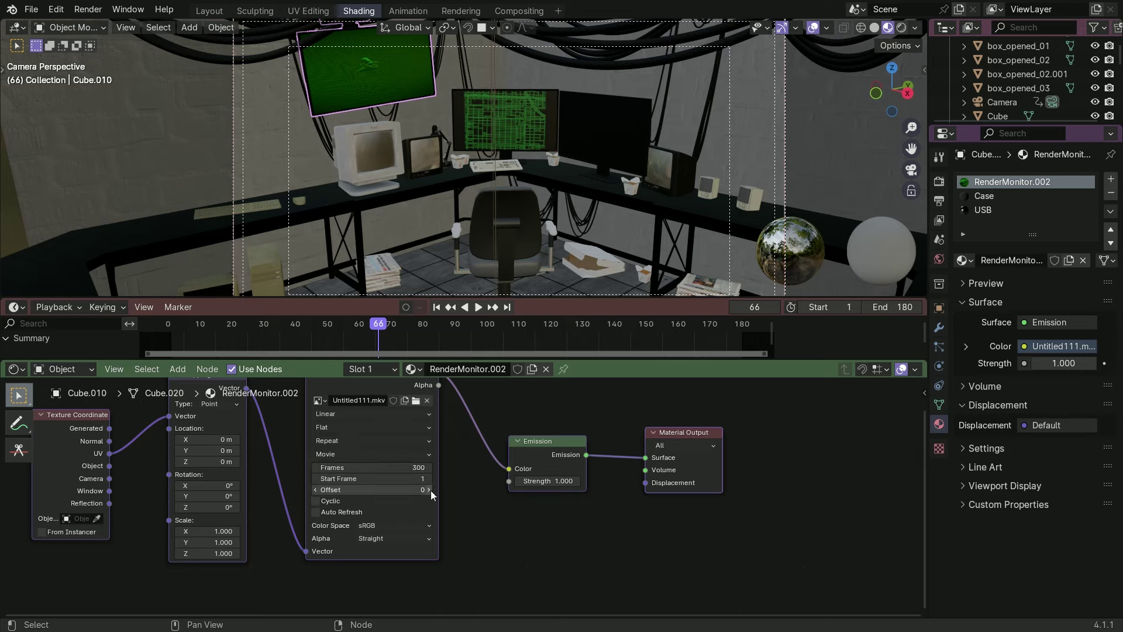
Set the Untitled111.mkv texture's Offset to 1 with Auto Refresh enabled, and play the animation from the first frame.
left_click_drag(399, 490, 407, 490)
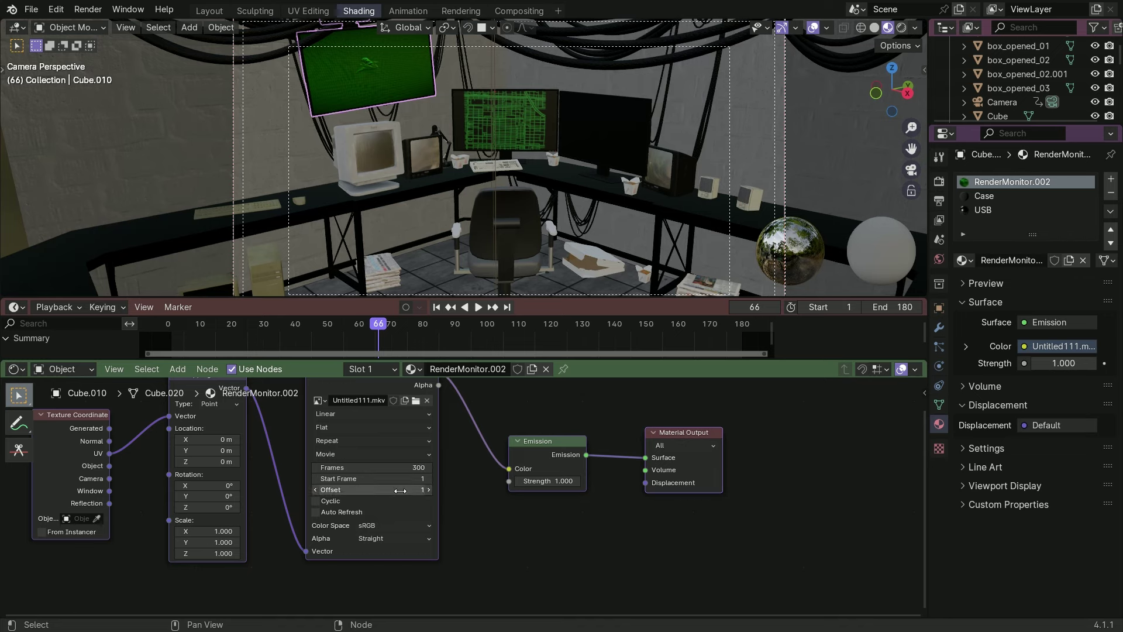
left_click(342, 513)
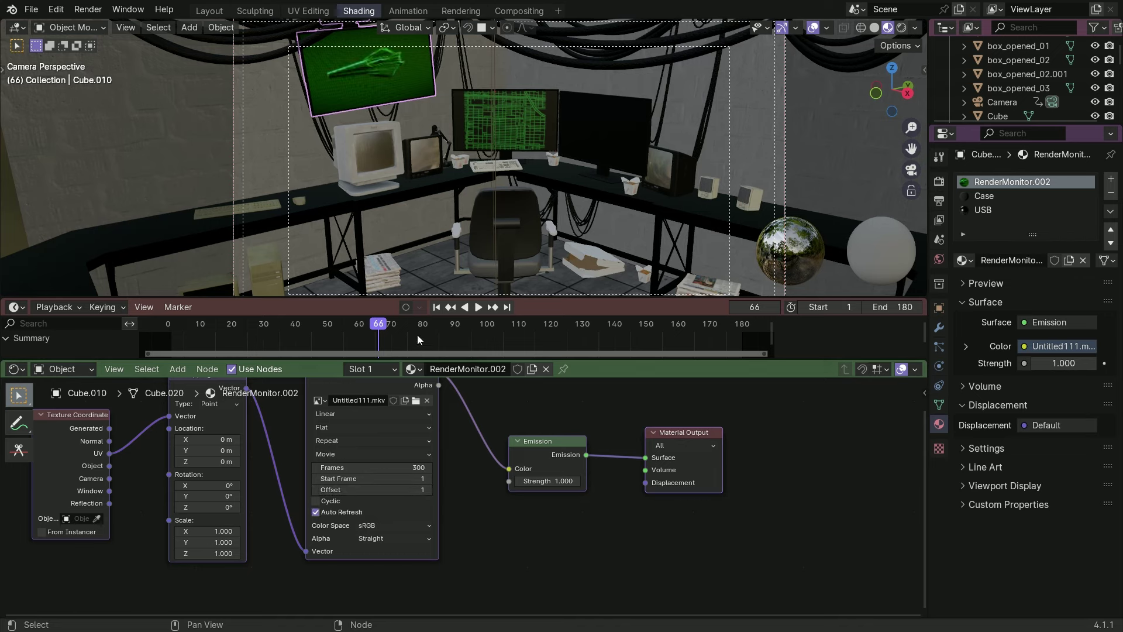
left_click(435, 308)
key("space")
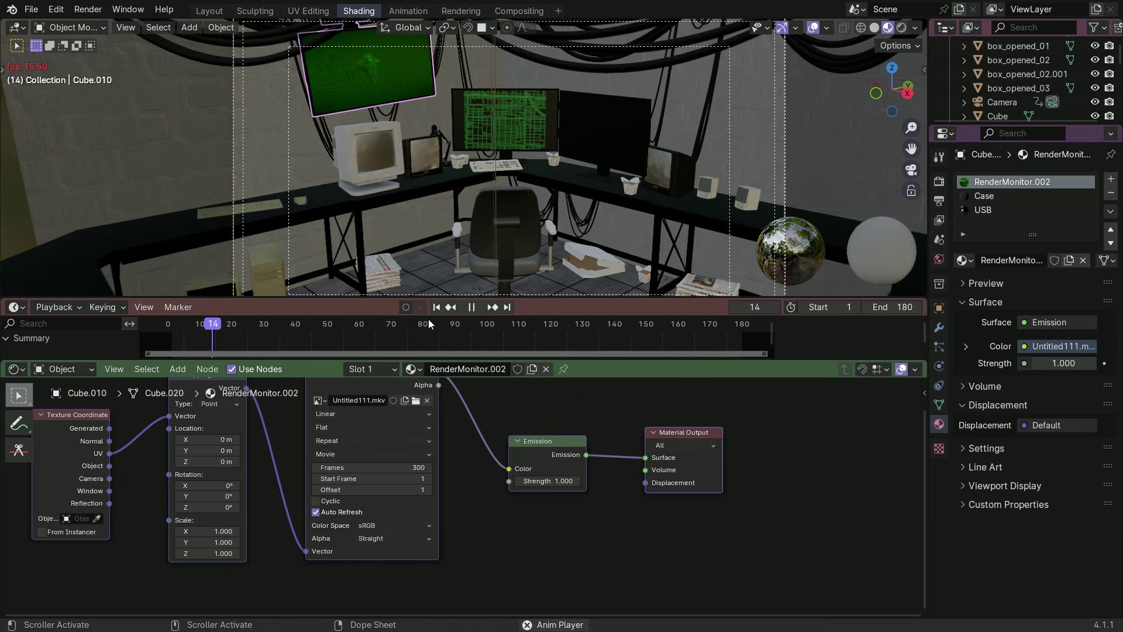
key("space")
Enable Auto Refresh and disable Cyclic on the desk monitor's Untitledaa.mp4 movie texture, and preview the playback.
left_click(530, 110)
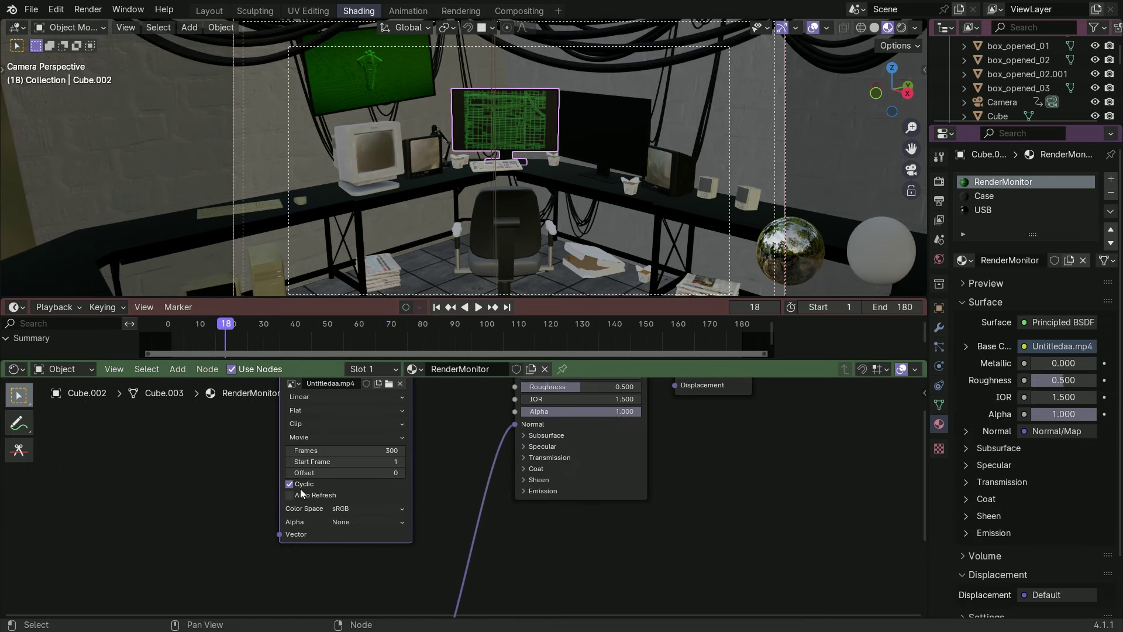
left_click(301, 494)
left_click(300, 484)
key("space")
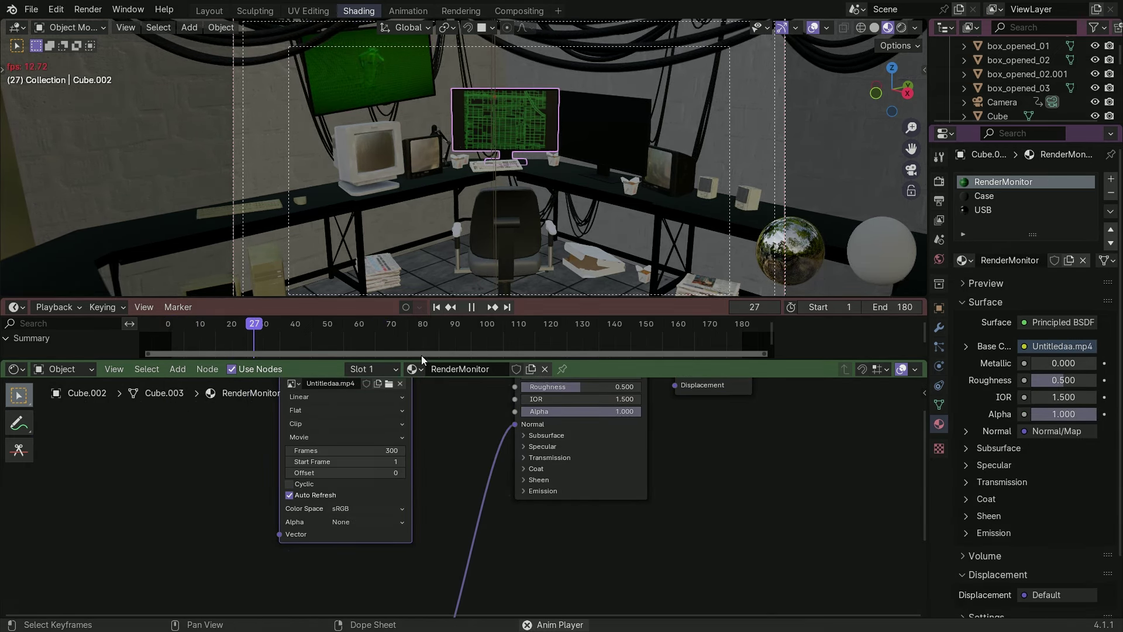
key("space")
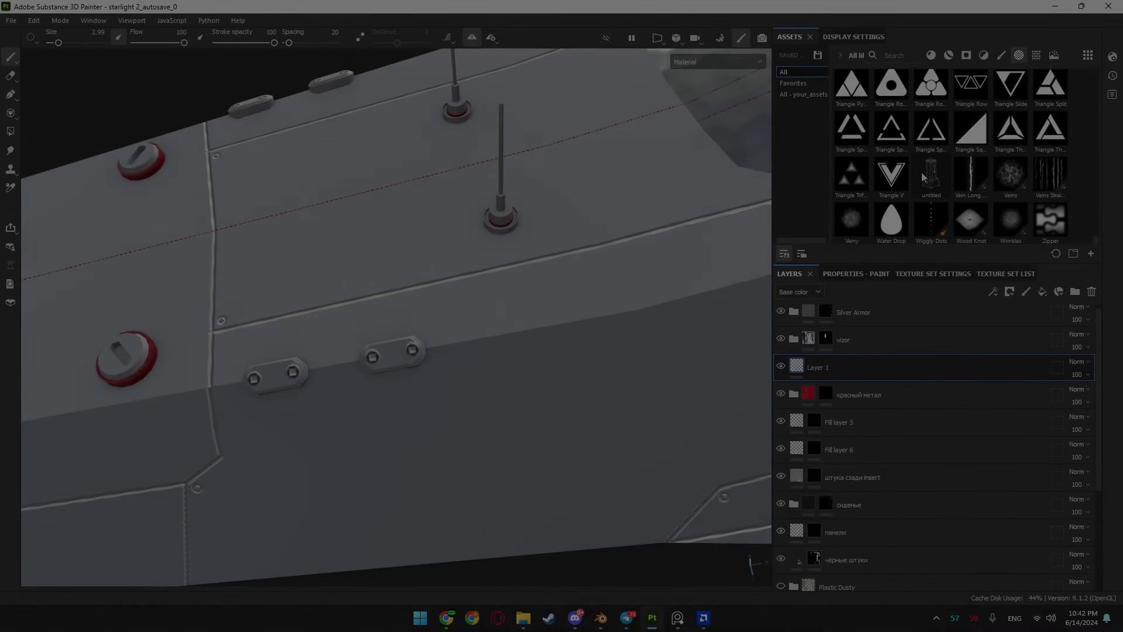
In Substance 3D Painter, choose the double-line alpha for painting Layer 1 on the nose deck around the two antennas.
scroll(953, 174, "up", 10)
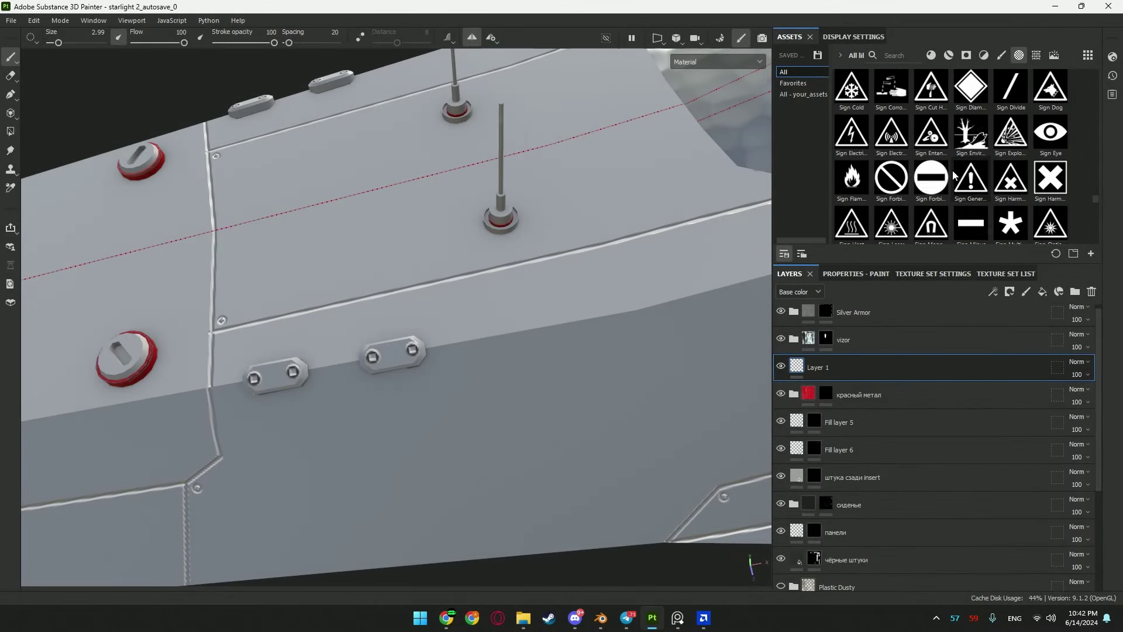
scroll(954, 174, "up", 10)
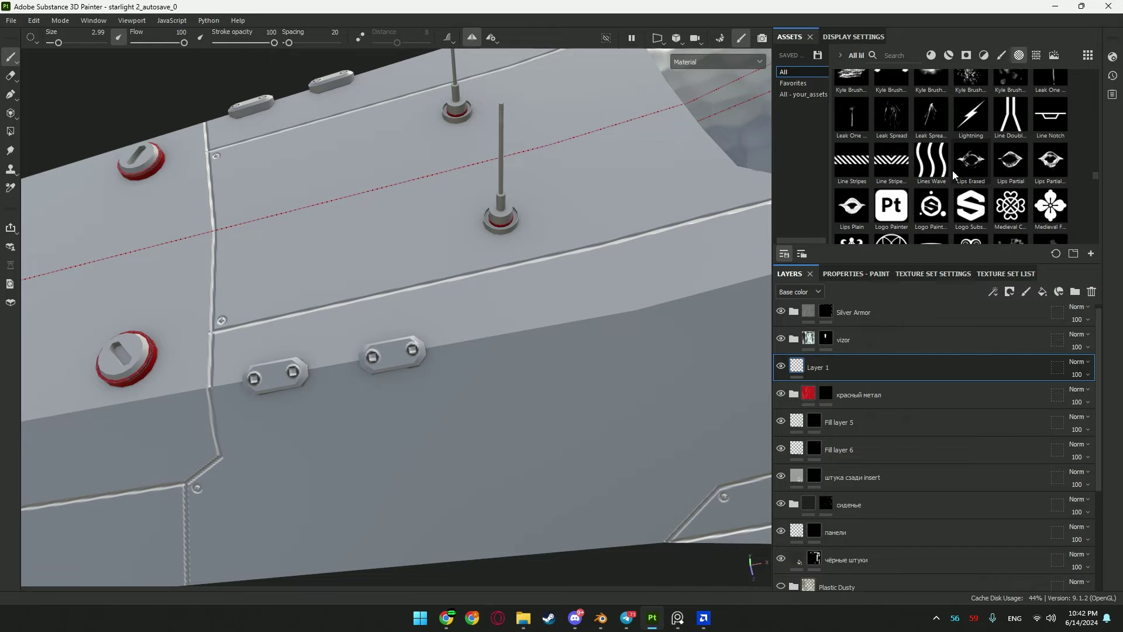
left_click(1008, 122)
mouse_move(577, 259)
left_mouse_down("alt")
mouse_move(576, 288)
mouse_move(449, 224)
left_mouse_up("alt")
middle_click_drag(449, 224, 535, 254, "alt")
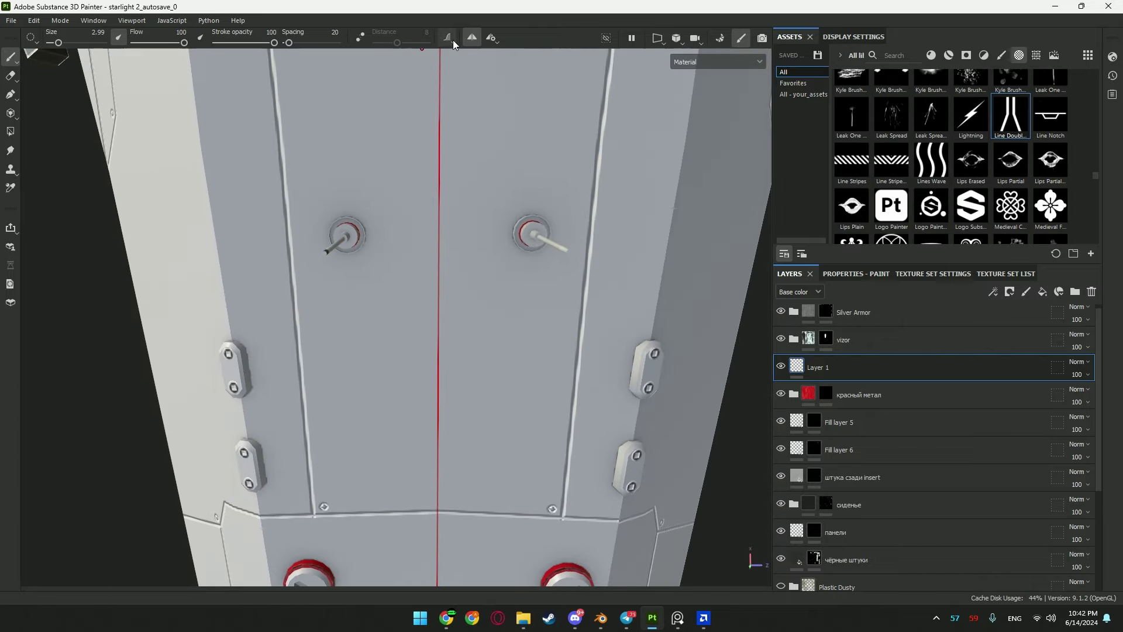